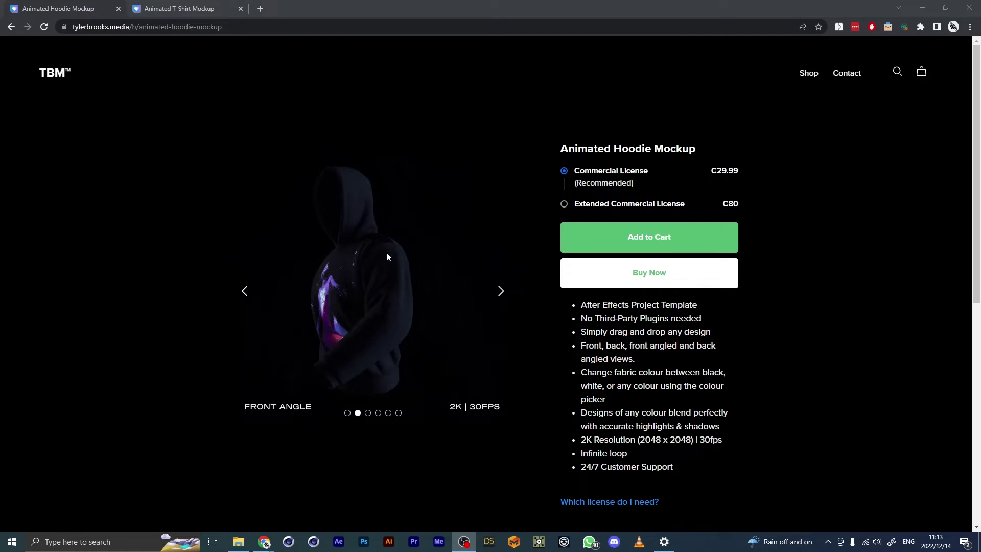
# Compare the Animated T-Shirt Mockup page with the Animated Hoodie Mockup page, ending on the hoodie page.
pyautogui.click(195, 11)
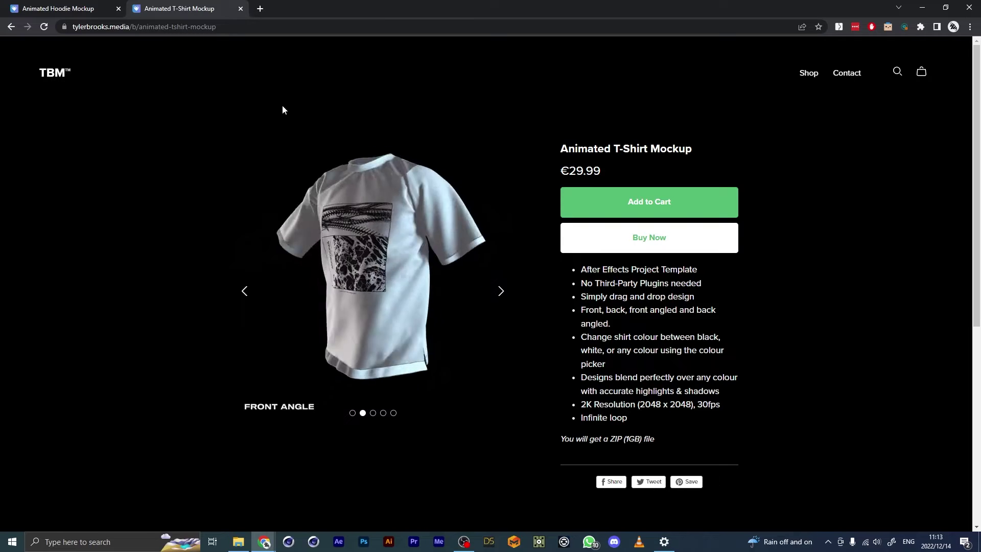
pyautogui.click(91, 13)
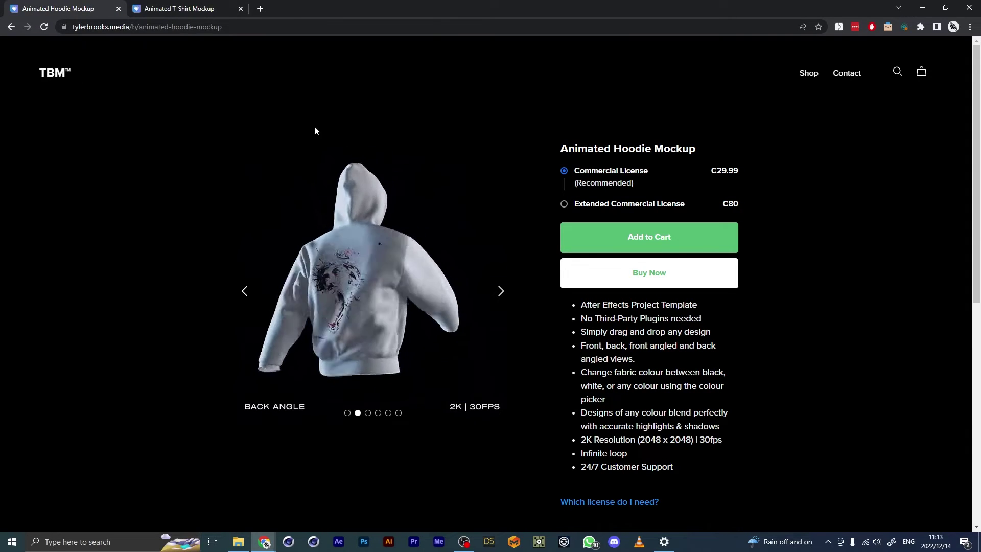
pyautogui.click(206, 10)
pyautogui.click(79, 11)
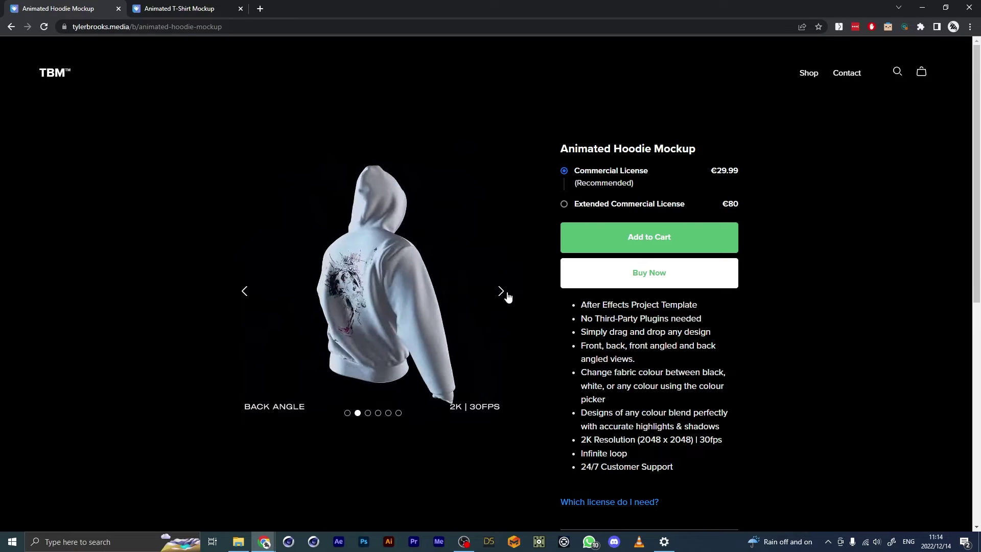
# Advance the hoodie gallery through its later angle slides, including the FRONT ANGLE slide.
pyautogui.click(501, 291)
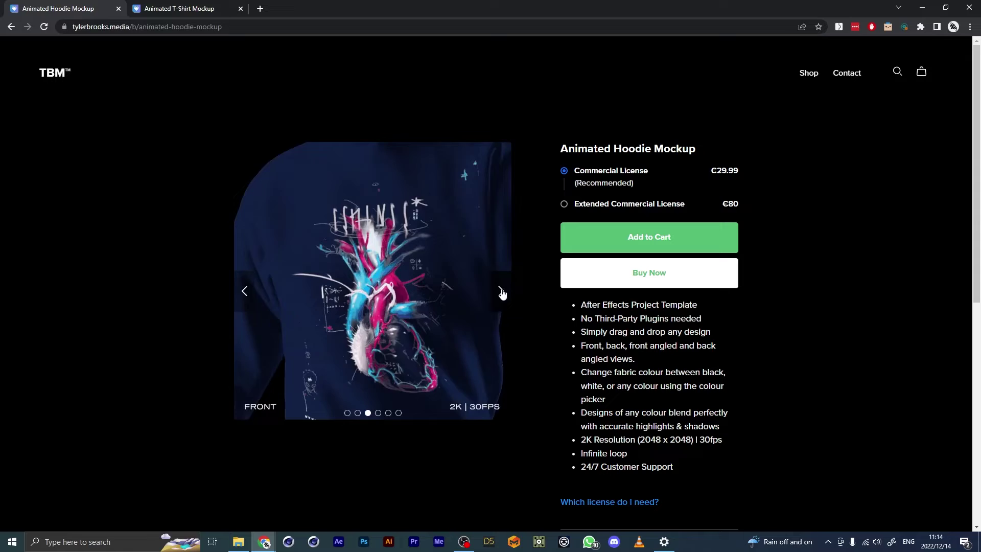
pyautogui.click(502, 292)
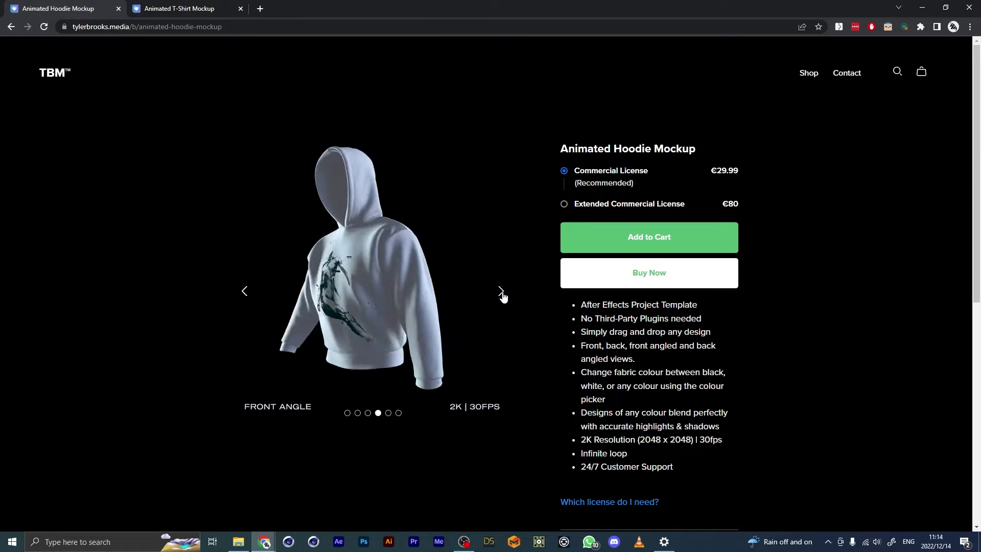
pyautogui.click(501, 293)
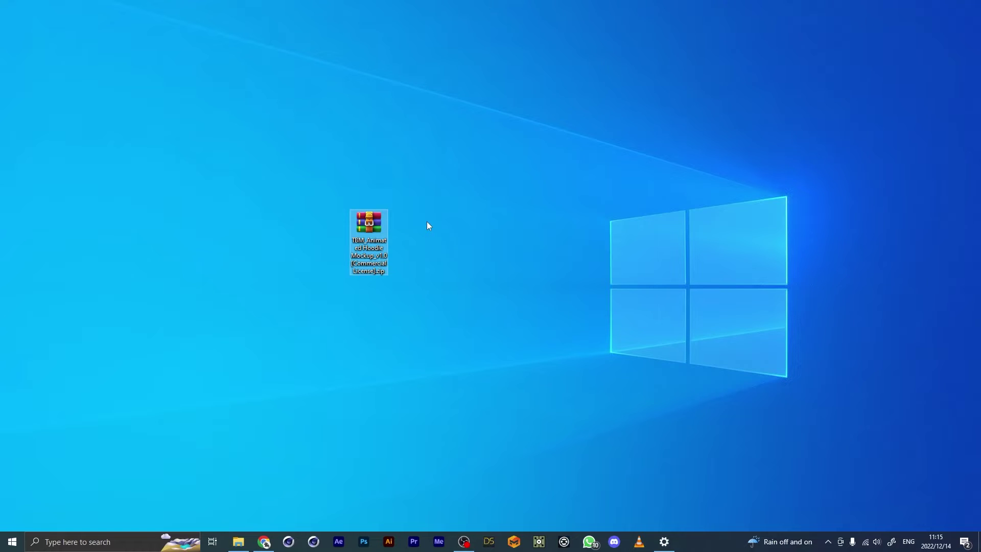
# Open the hoodie mockup zip in WinRAR and enter its main folder.
pyautogui.doubleClick(370, 232)
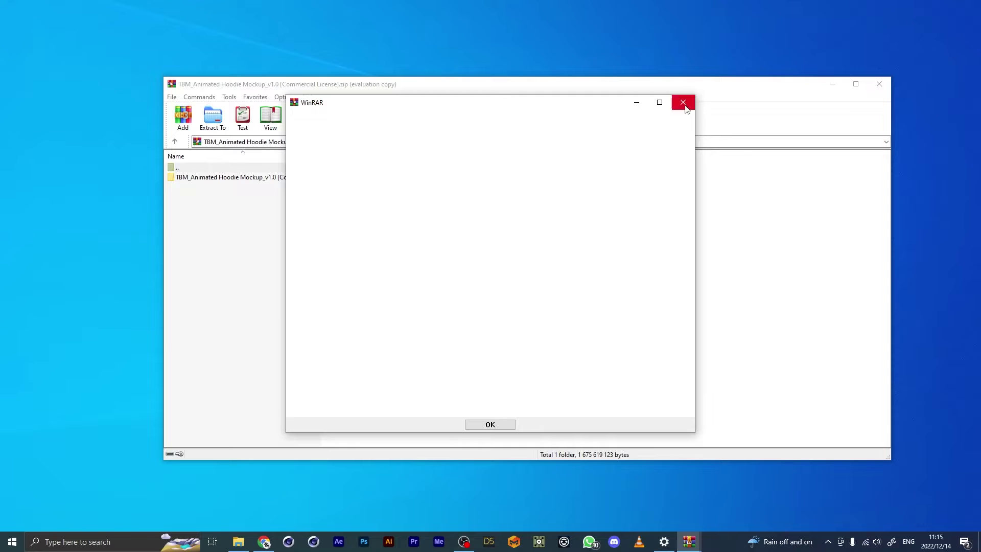
pyautogui.click(683, 102)
pyautogui.moveTo(486, 88); pyautogui.dragTo(480, 84)
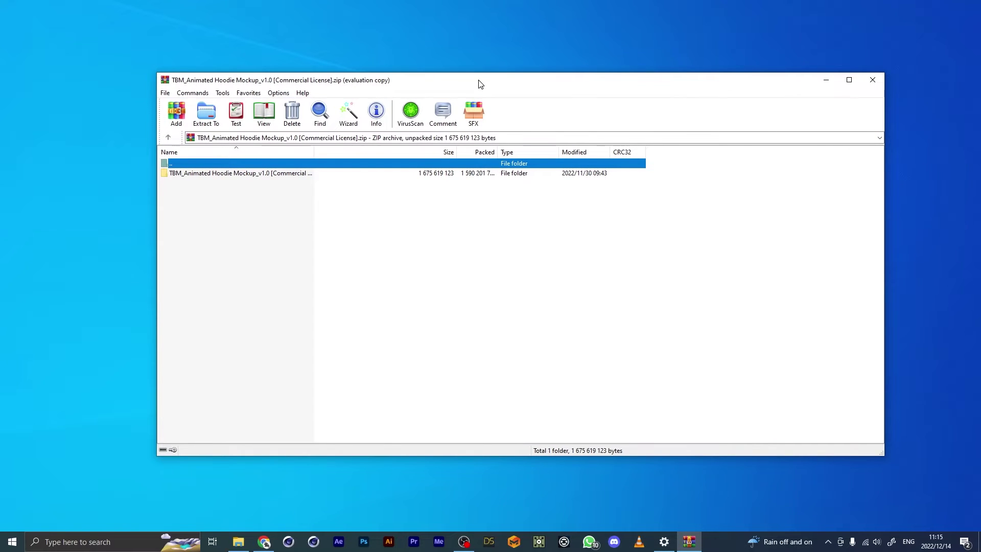
pyautogui.doubleClick(205, 174)
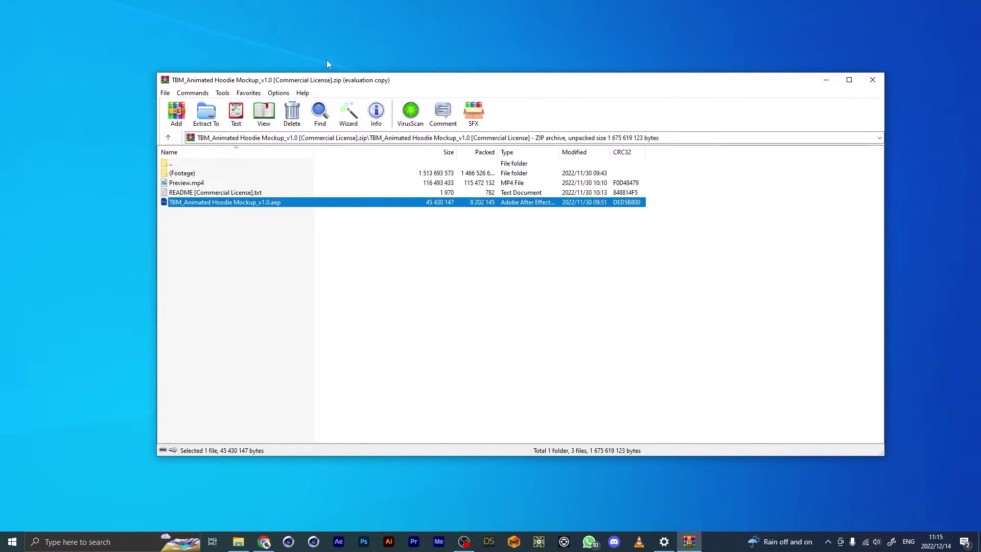
pyautogui.moveTo(319, 84); pyautogui.dragTo(341, 72)
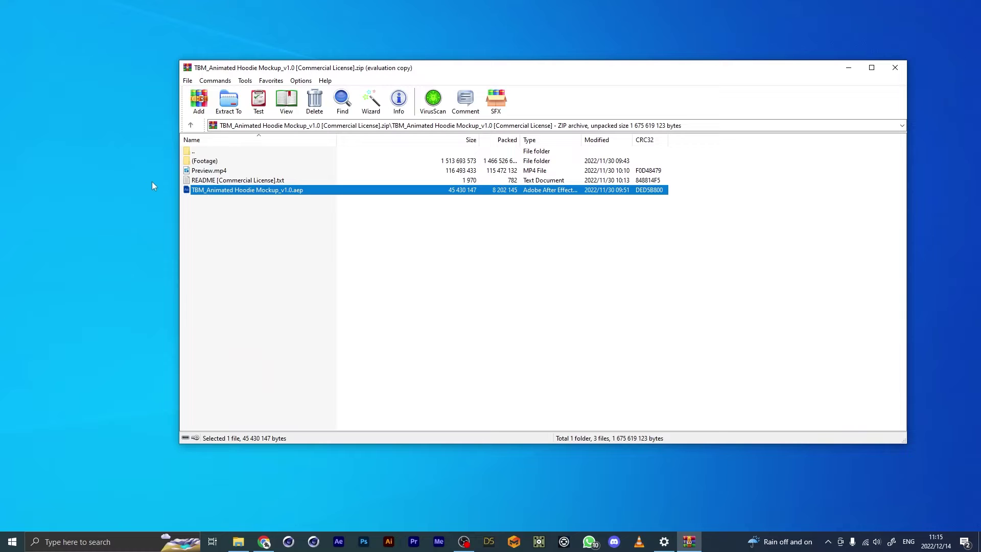
# Browse into (Footage) > Assets (ignore) > footage > Back to view the Back clips.
pyautogui.doubleClick(203, 162)
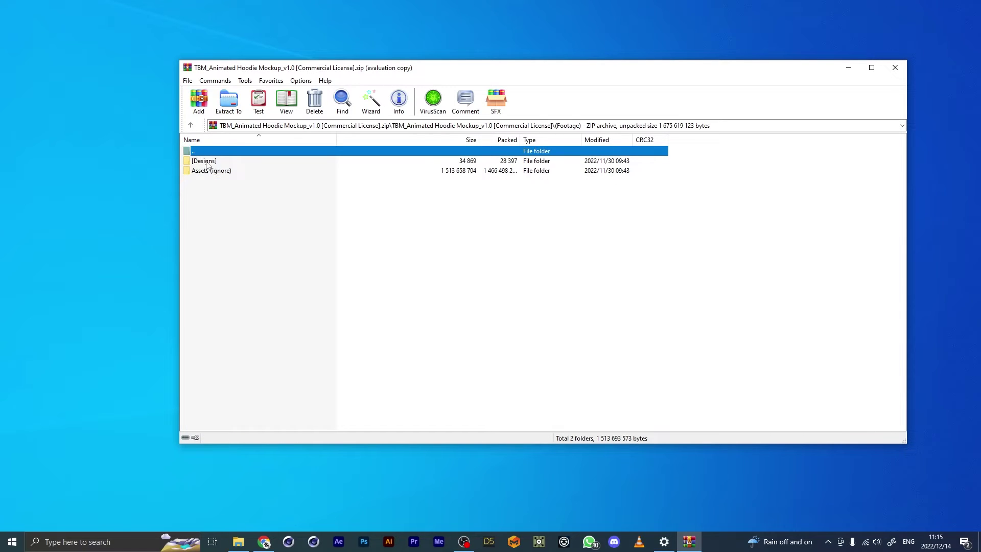
pyautogui.doubleClick(220, 172)
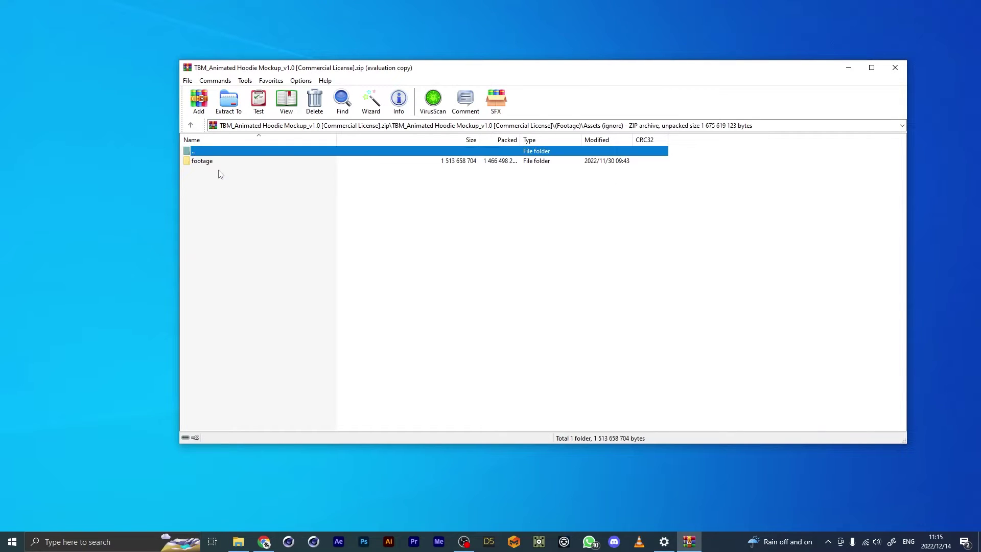
pyautogui.doubleClick(203, 162)
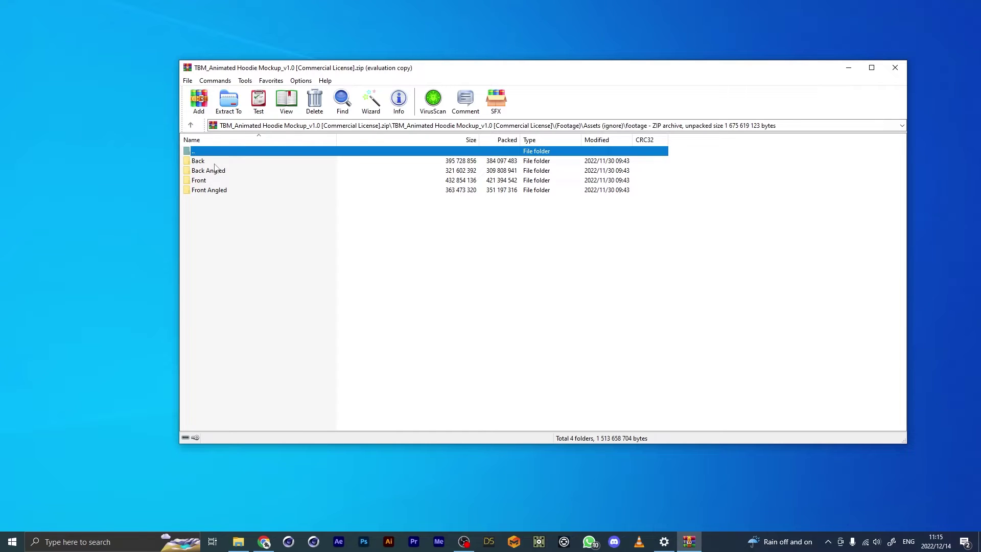
pyautogui.doubleClick(215, 165)
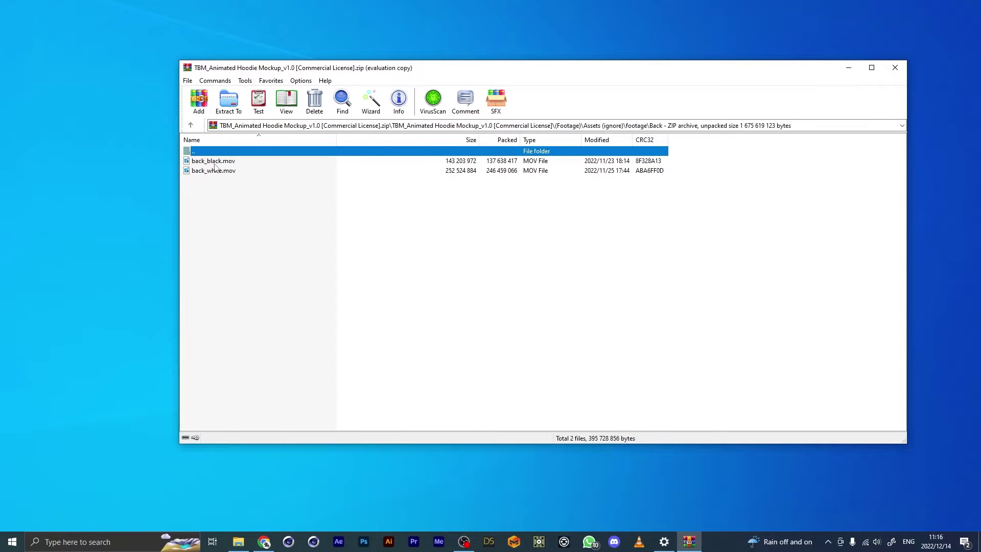
# Return to the archive's top level, close WinRAR and select the zip on the desktop.
pyautogui.click(191, 125)
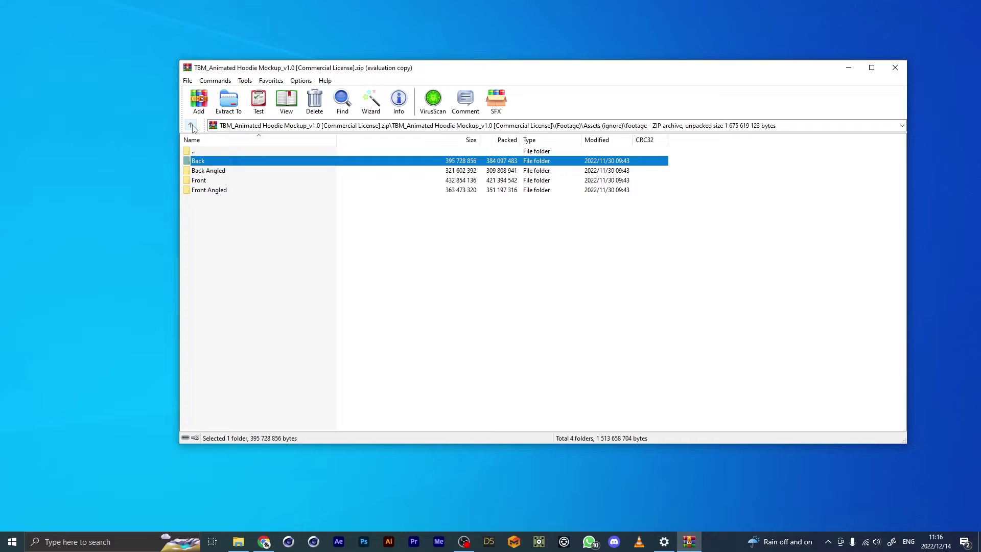
pyautogui.click(191, 126)
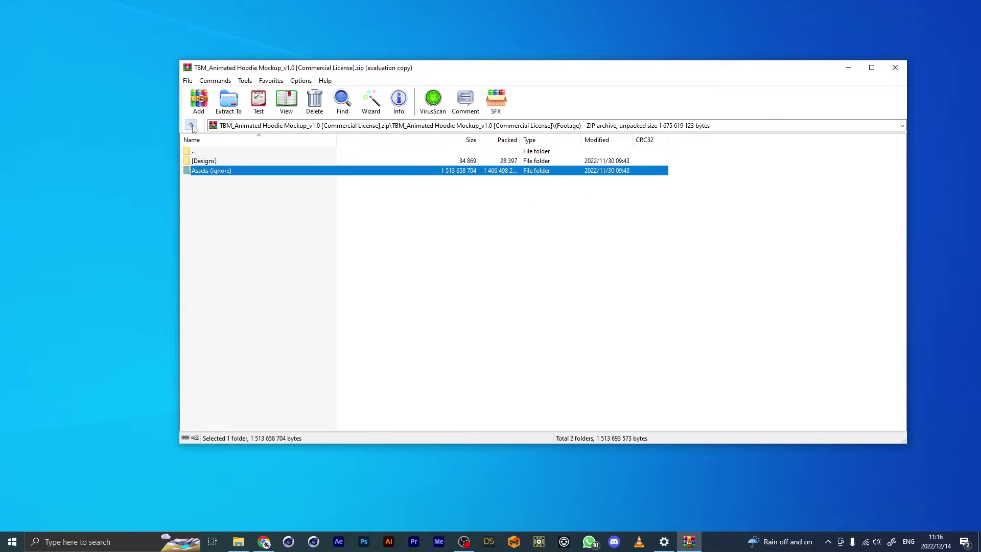
pyautogui.click(191, 126)
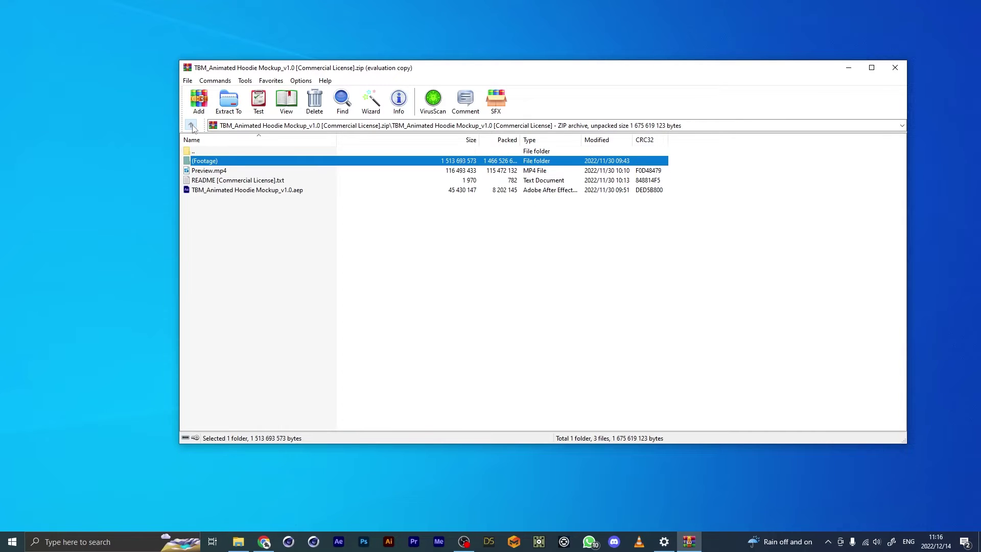
pyautogui.click(895, 67)
pyautogui.click(373, 228)
# Extract the hoodie zip onto the desktop and open TBM_Animated Hoodie Mockup_v1.0.aep.
pyautogui.rightClick(373, 228)
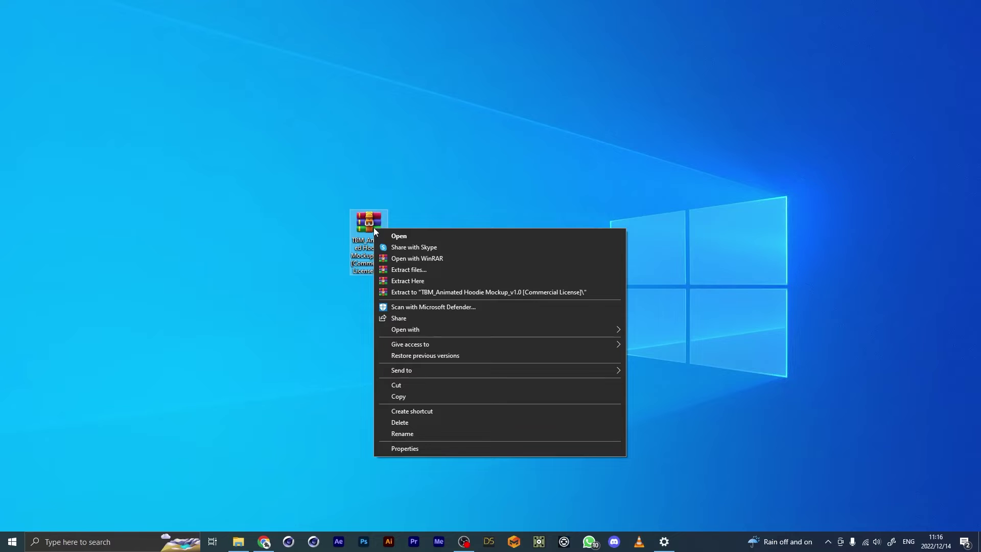
pyautogui.click(420, 282)
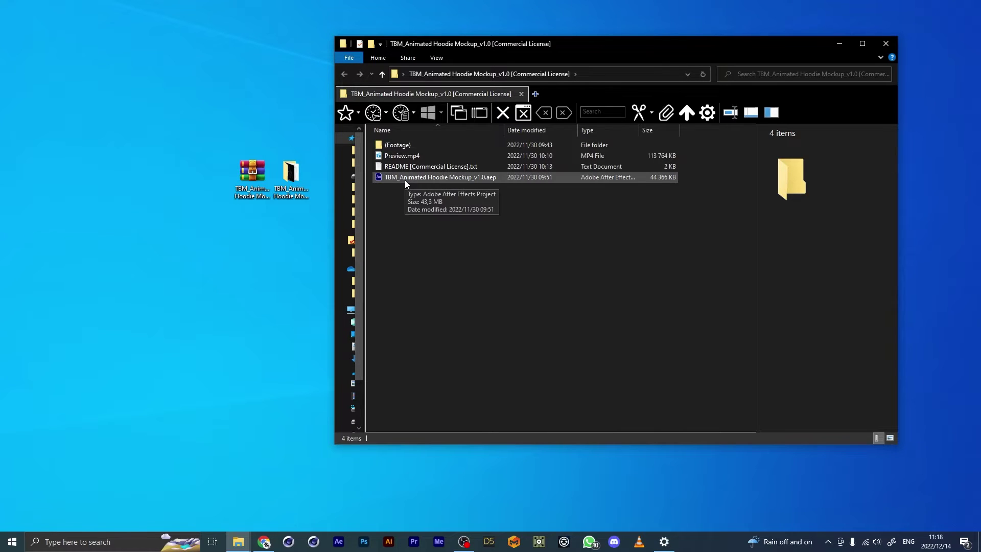
pyautogui.click(405, 180)
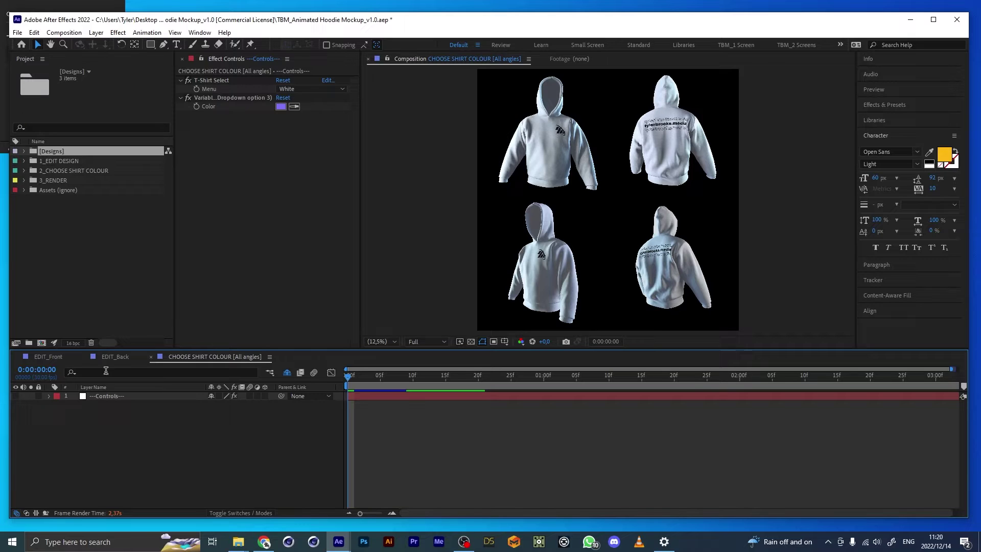
# Preview both images in [Designs], collapse it, then expand 1_EDIT DESIGN to show EDIT_Back and EDIT_Front.
pyautogui.click(24, 152)
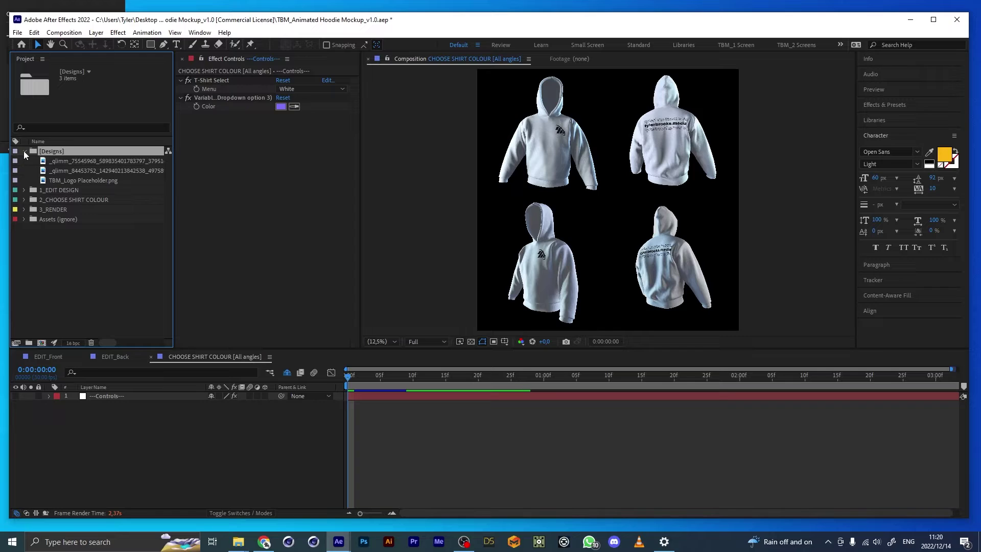
pyautogui.click(82, 163)
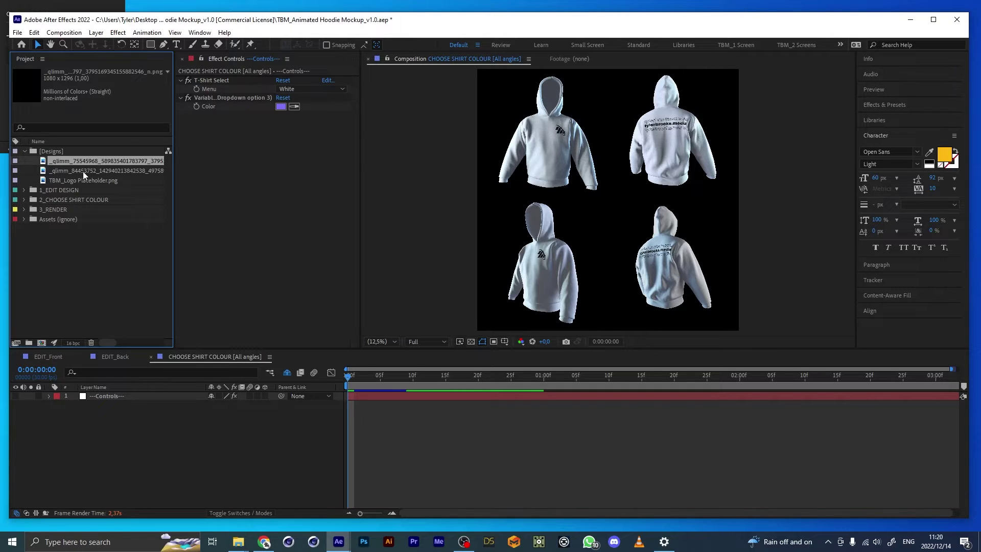
pyautogui.click(83, 170)
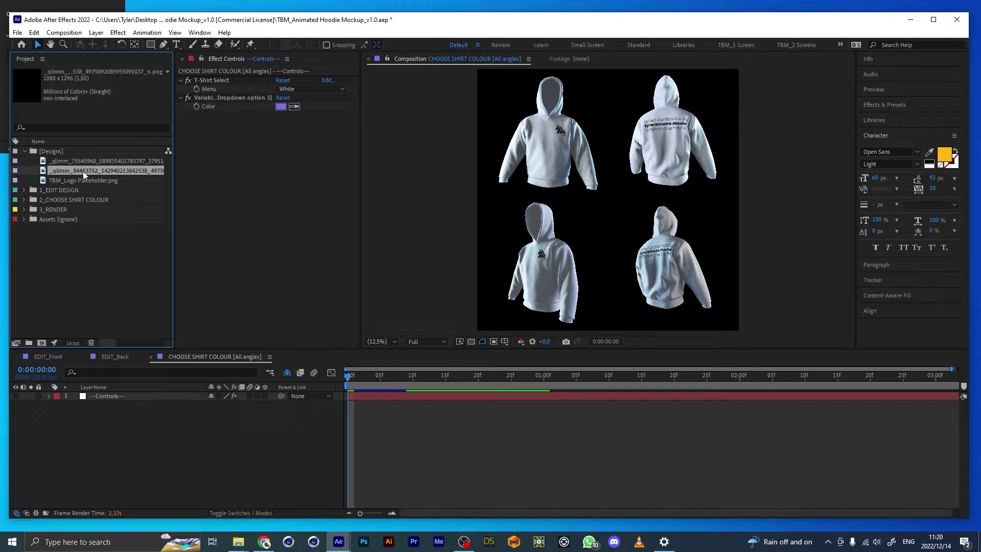
pyautogui.click(26, 151)
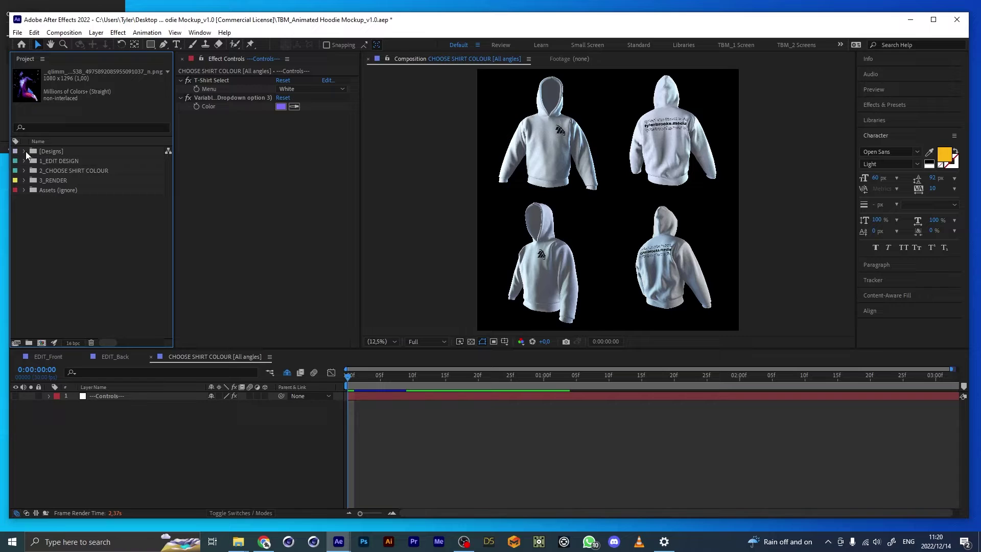
pyautogui.click(64, 161)
pyautogui.click(24, 162)
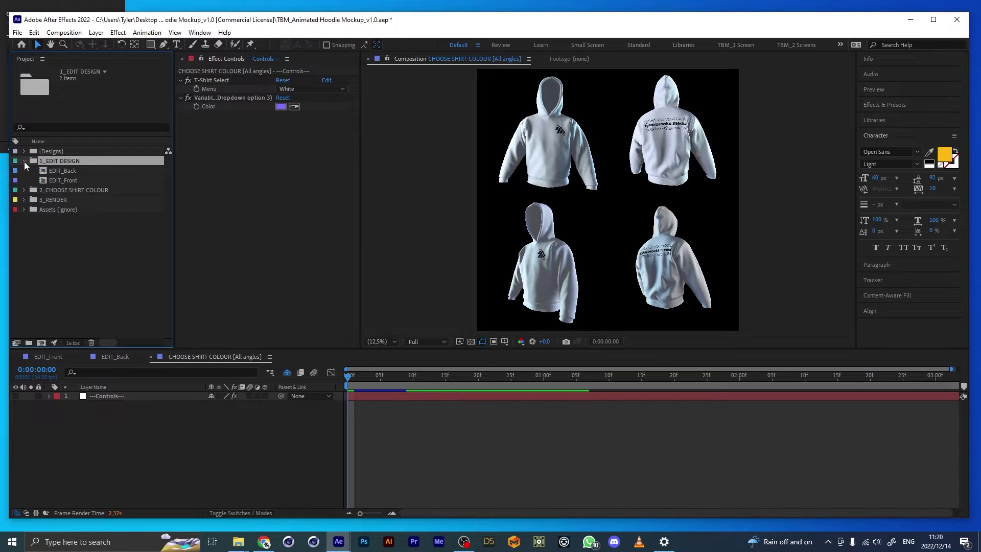
# Open EDIT_Front and delete the TBM_Logo Placeholder layer.
pyautogui.doubleClick(71, 180)
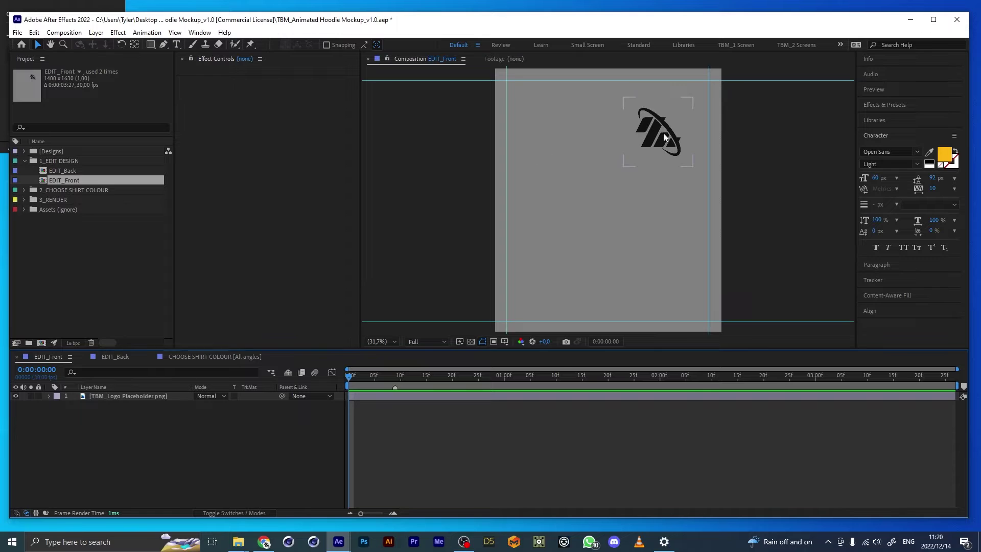
pyautogui.click(135, 397)
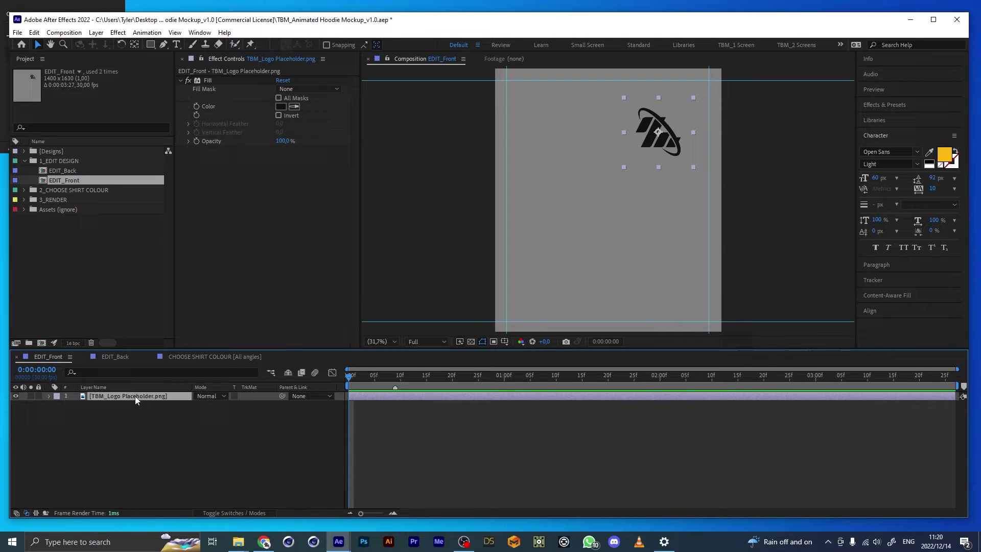
pyautogui.press('Delete')
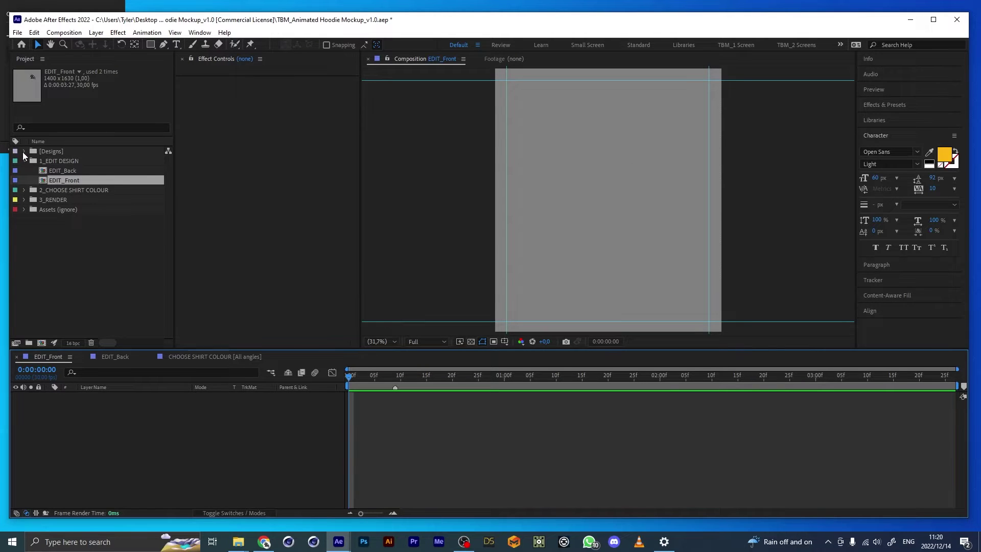
# Place the second Designs image, the purple figure artwork, into EDIT_Front and scale it to 114,1 %.
pyautogui.click(23, 151)
pyautogui.click(73, 162)
pyautogui.moveTo(74, 170); pyautogui.dragTo(161, 424)
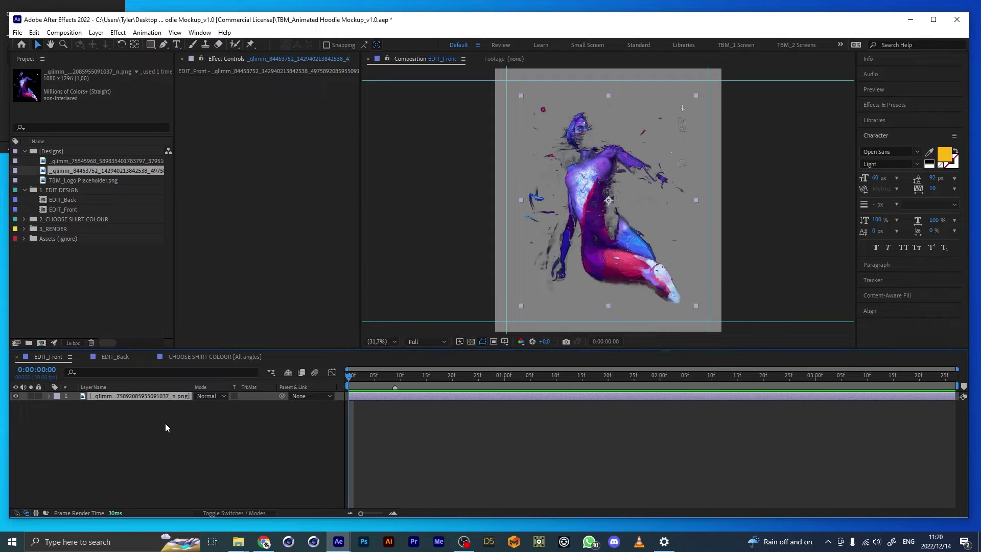
pyautogui.press('s')
pyautogui.moveTo(224, 405); pyautogui.dragTo(300, 407)
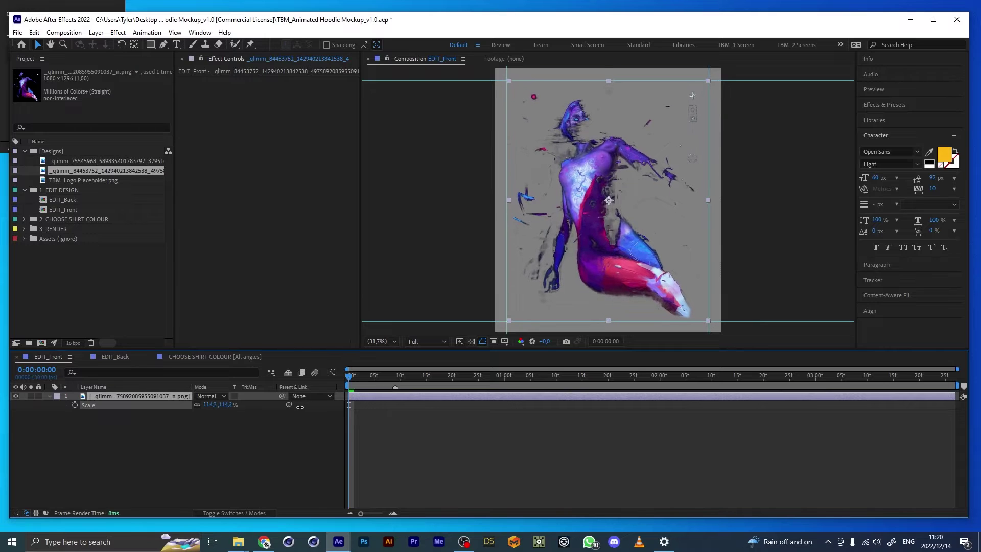
pyautogui.click(259, 439)
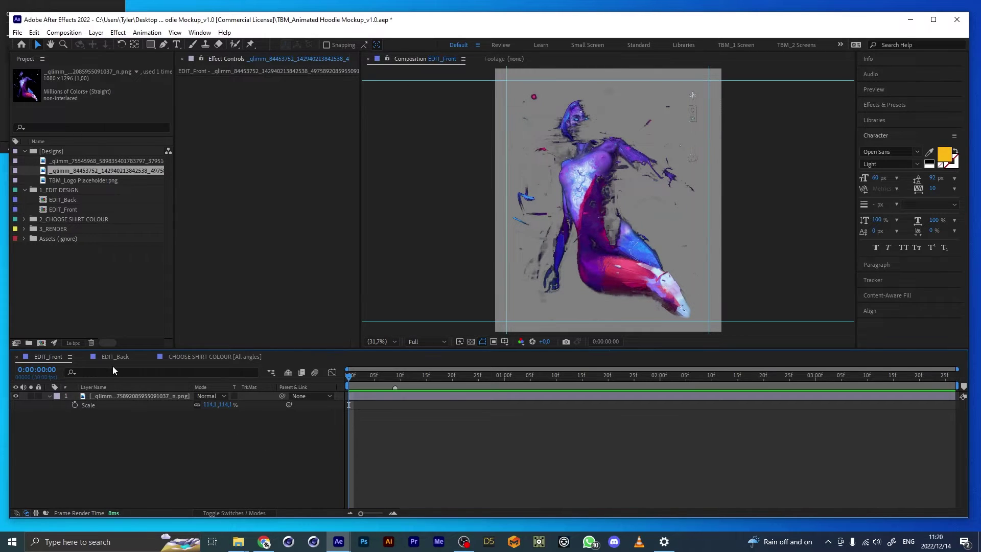
# Open EDIT_Back and delete its three tylerbrooks.media text layers.
pyautogui.doubleClick(65, 201)
pyautogui.press(',')
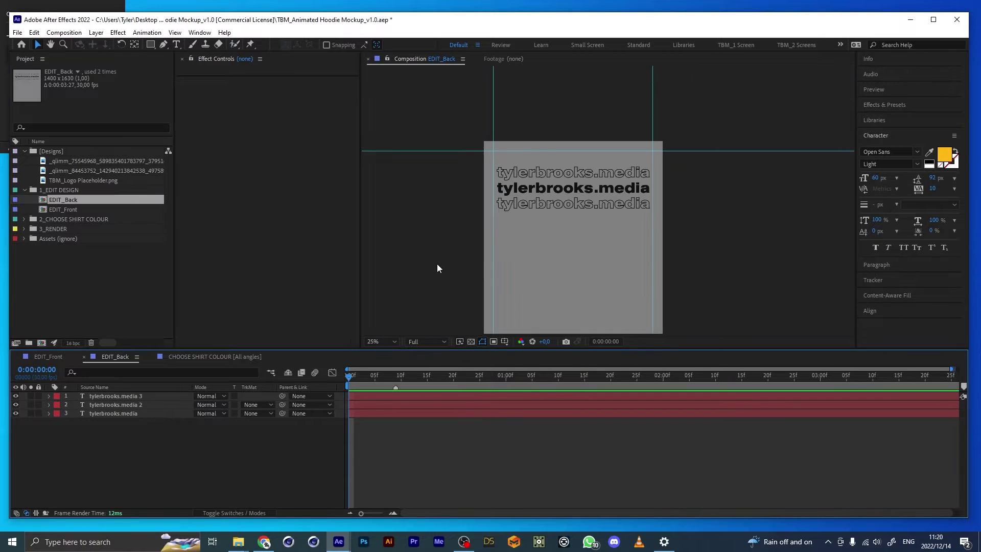
pyautogui.scroll(2, 438, 265)
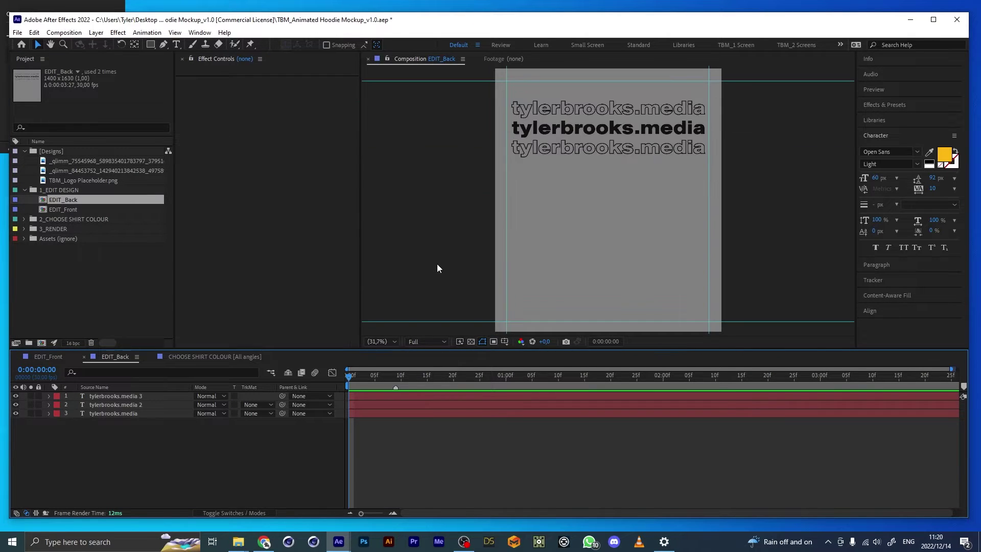
pyautogui.click(121, 397)
pyautogui.keyDown('shift'); pyautogui.click(122, 413); pyautogui.keyUp('shift')
pyautogui.press('Delete')
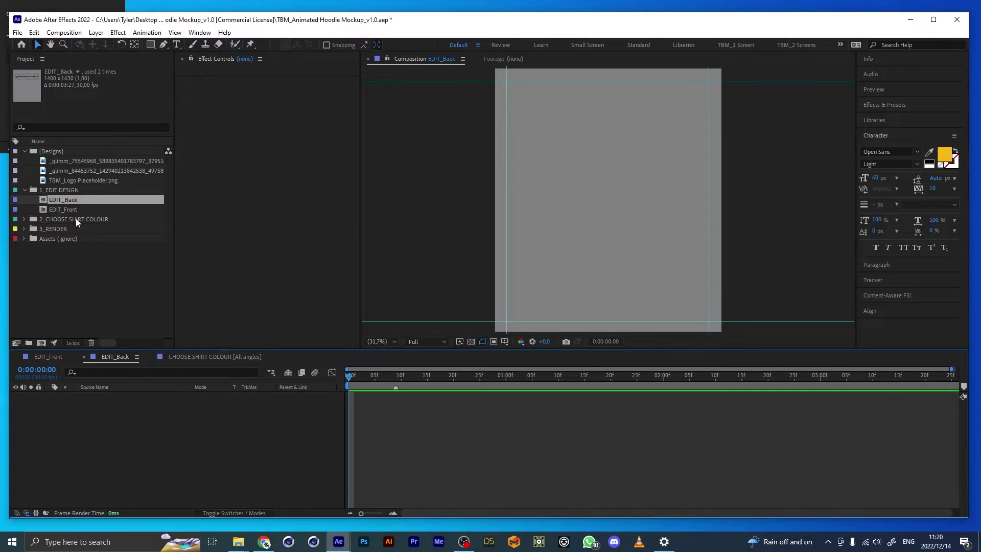
# Place the first Designs image, the silver sketch artwork, into EDIT_Back and scale it to 114,6 %.
pyautogui.moveTo(81, 162); pyautogui.dragTo(186, 449)
pyautogui.press('s')
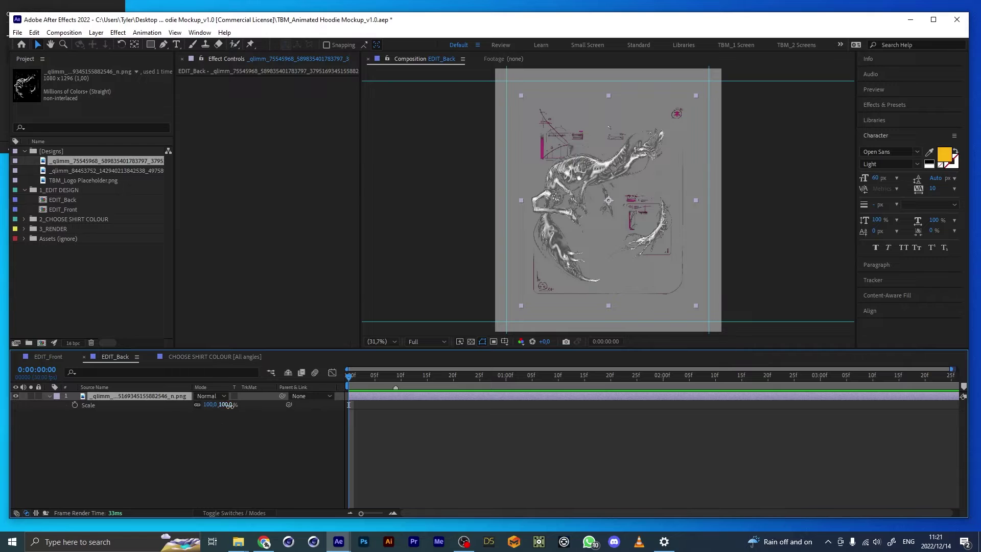
pyautogui.moveTo(228, 405); pyautogui.dragTo(304, 406)
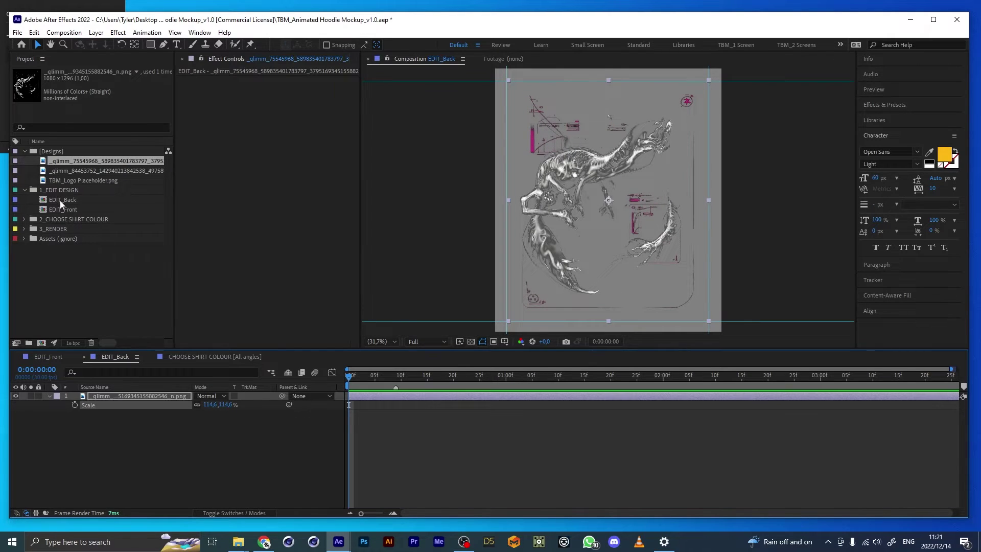
pyautogui.click(25, 151)
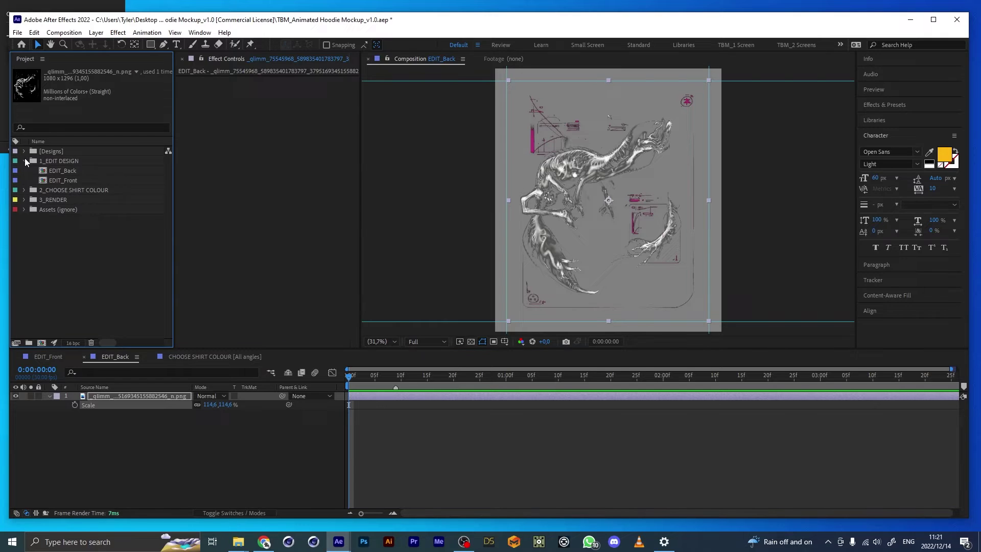
# Open CHOOSE SHIRT COLOUR [All angles] and set the ---Controls--- T-Shirt Select Menu to Black.
pyautogui.click(25, 159)
pyautogui.click(24, 171)
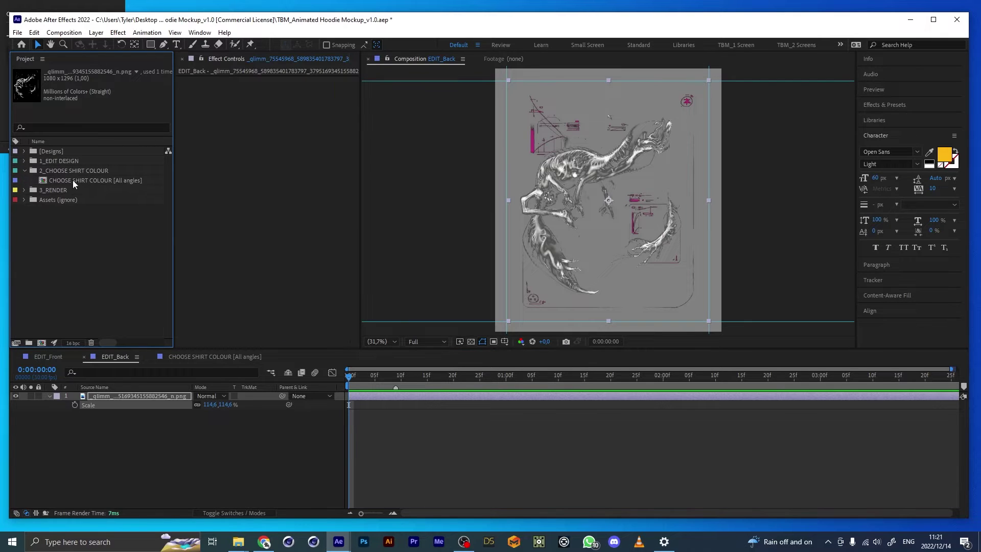
pyautogui.doubleClick(86, 180)
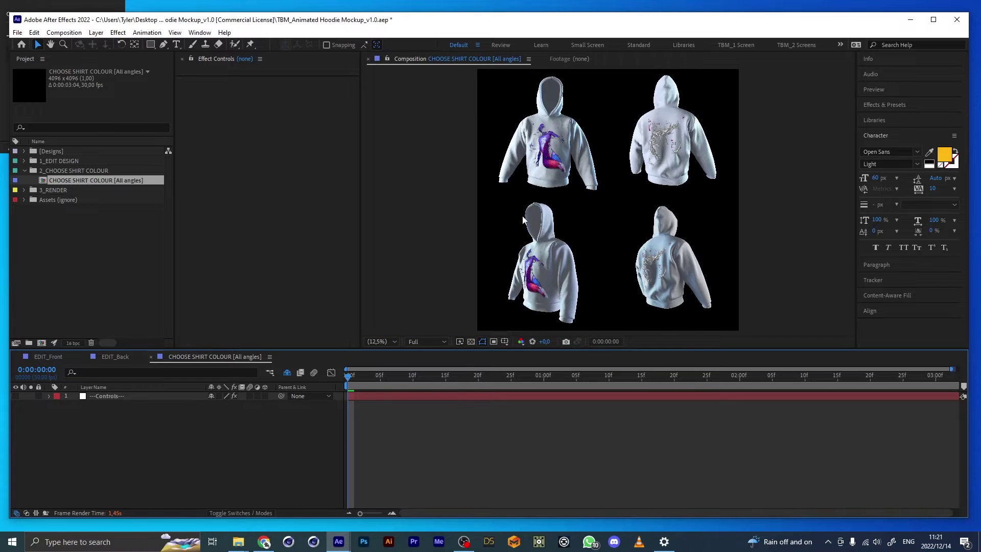
pyautogui.click(110, 396)
pyautogui.click(309, 89)
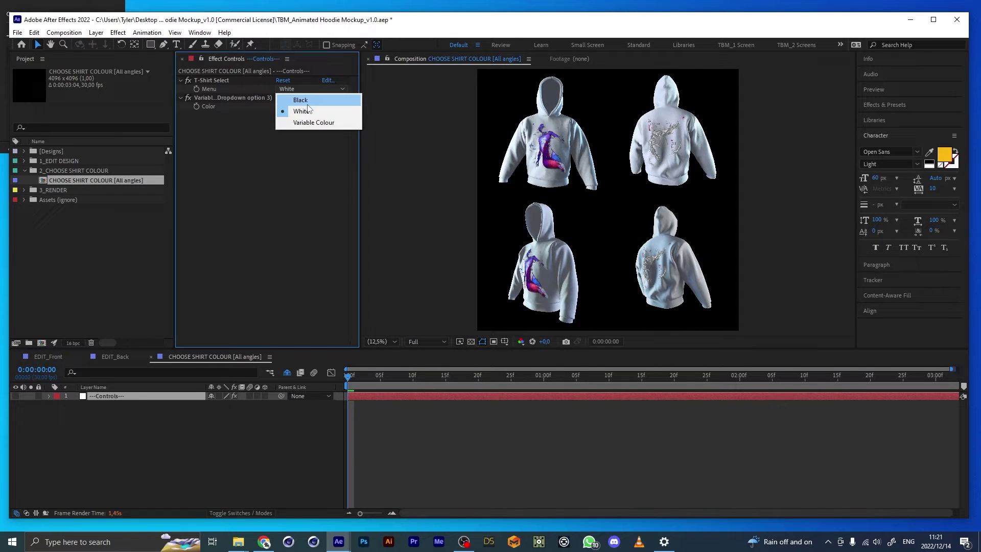
pyautogui.click(307, 102)
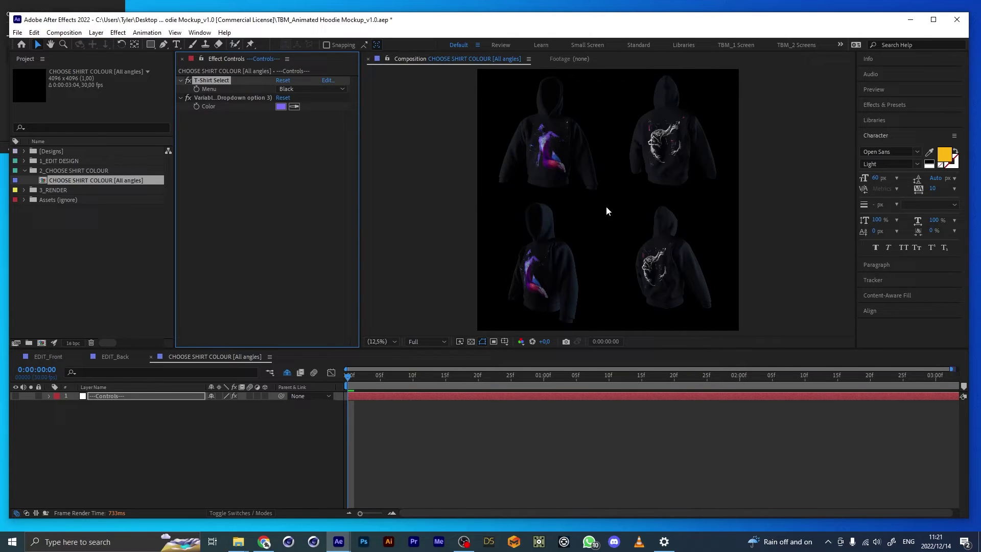
# Zoom and pan across the black hoodies to inspect the front and back artwork, then fit the comp.
pyautogui.scroll(2, 606, 207)
pyautogui.scroll(2, 649, 148)
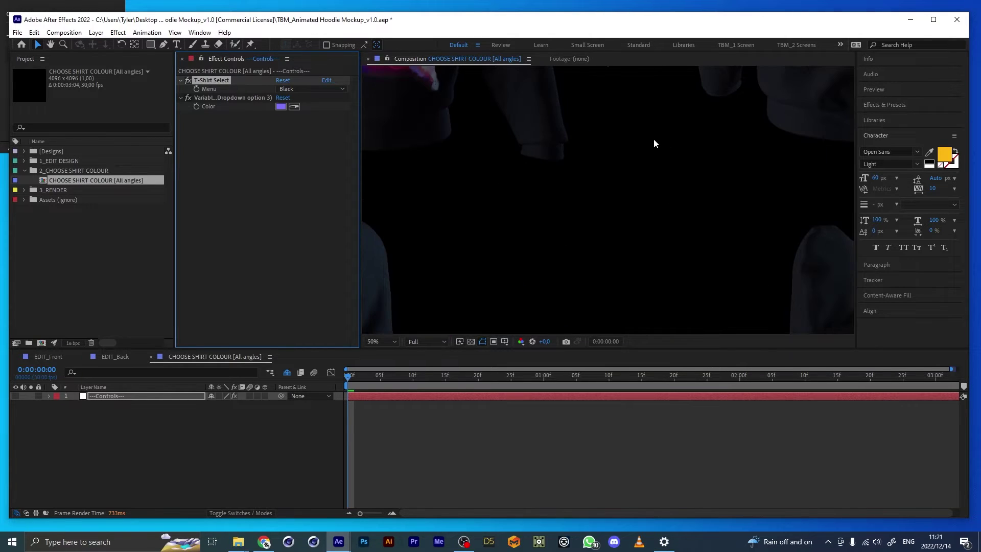
pyautogui.moveTo(653, 142); pyautogui.dragTo(470, 324)
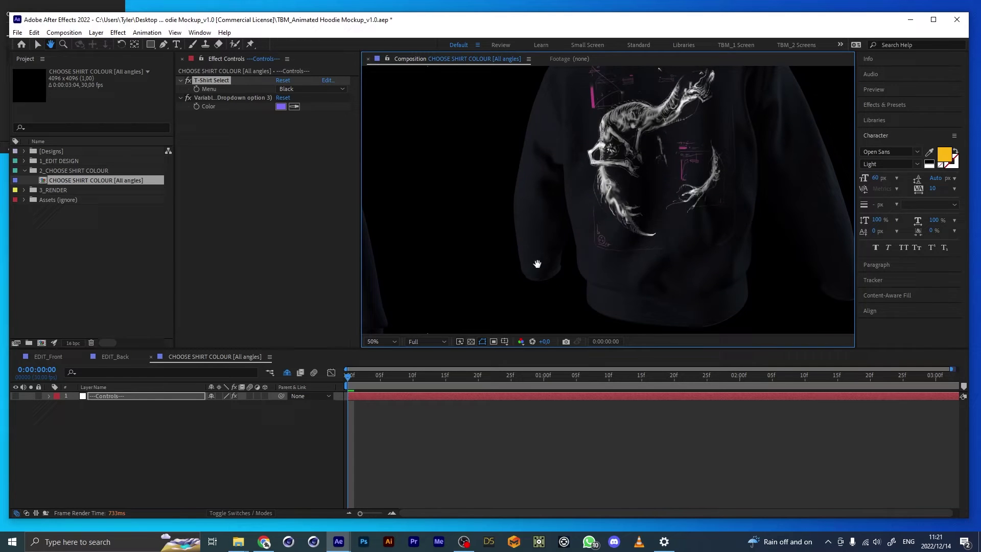
pyautogui.moveTo(536, 262); pyautogui.dragTo(600, 278)
pyautogui.moveTo(524, 278); pyautogui.dragTo(821, 219)
pyautogui.press('v')
pyautogui.hotkey('shift', '/')
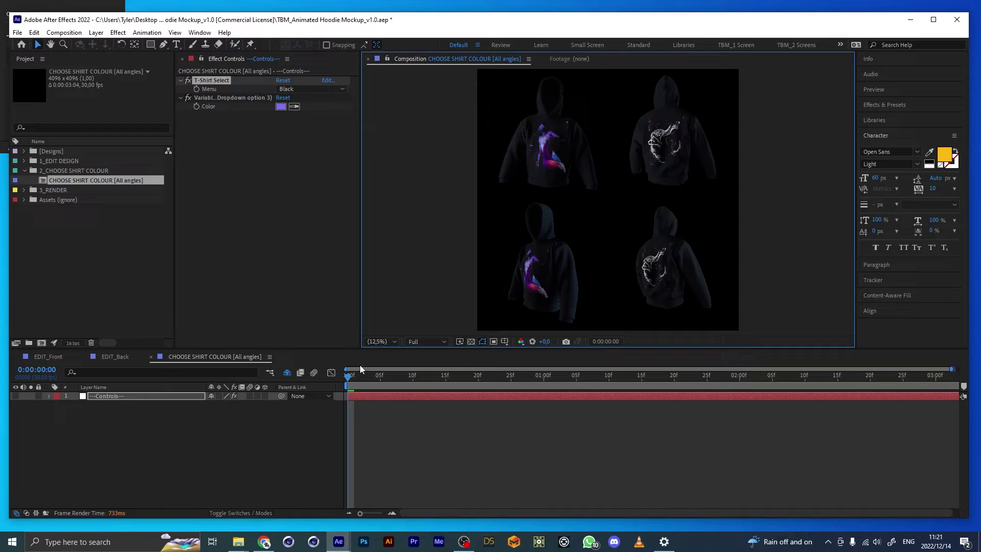
pyautogui.click(351, 382)
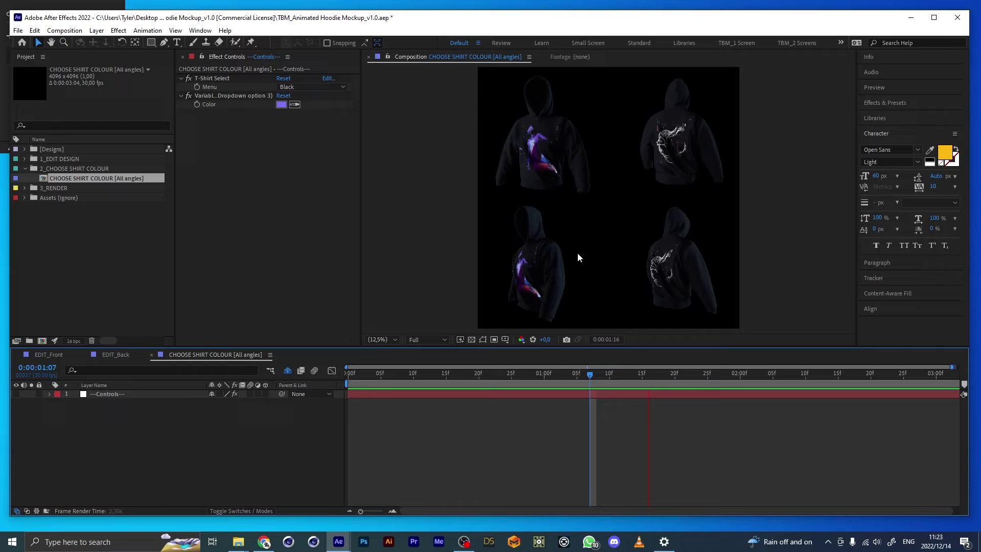
pyautogui.click(461, 247)
pyautogui.scroll(2, 461, 247)
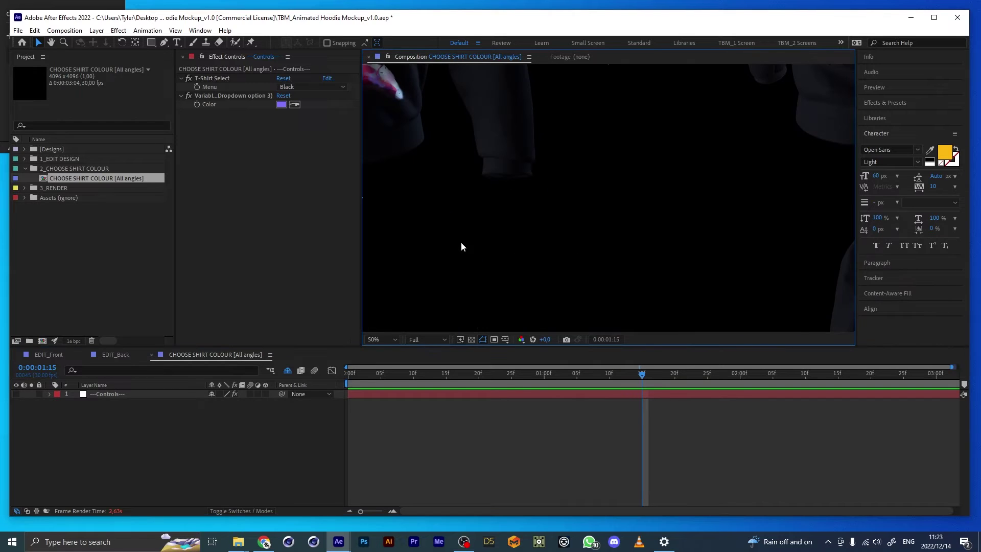
pyautogui.press('h')
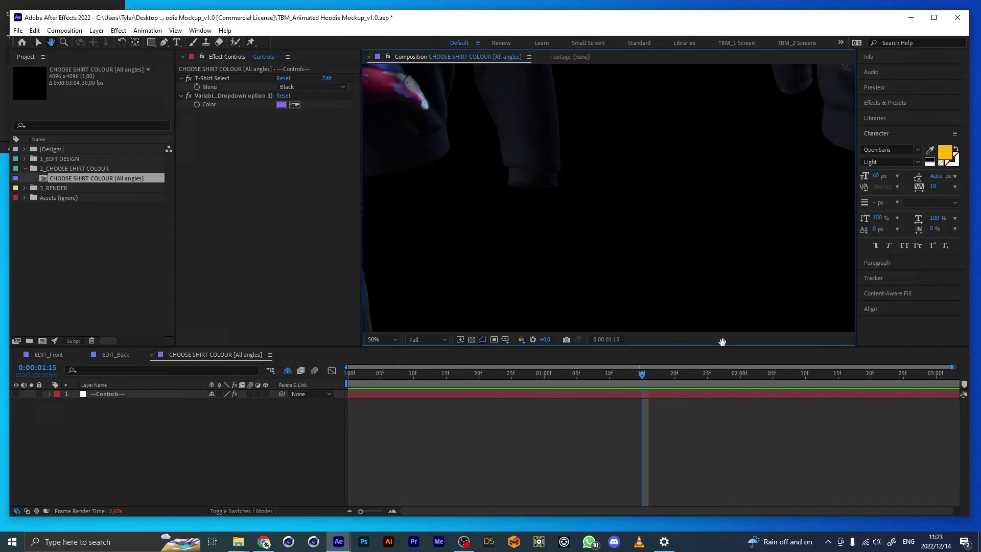
pyautogui.press('v')
pyautogui.press('space')
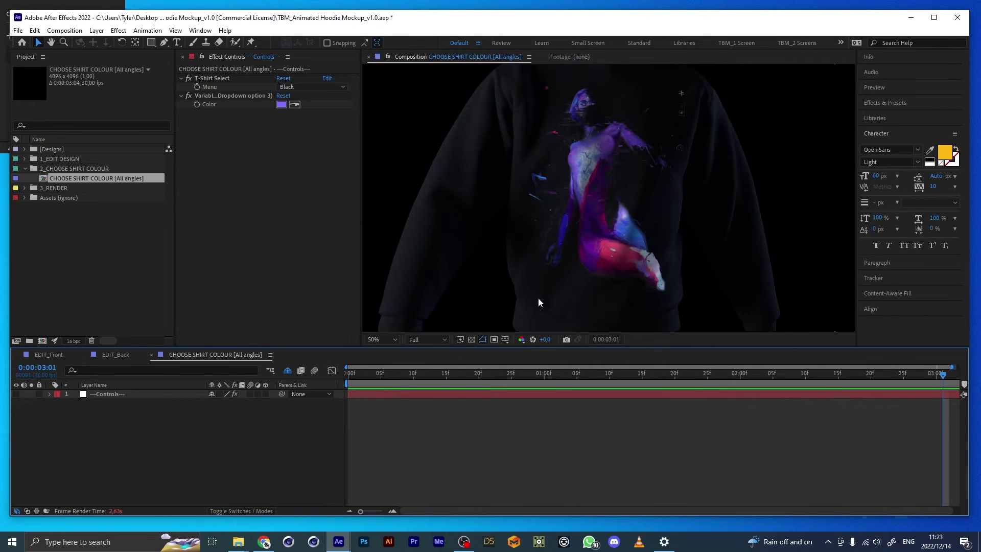
pyautogui.press('space')
pyautogui.press('space')
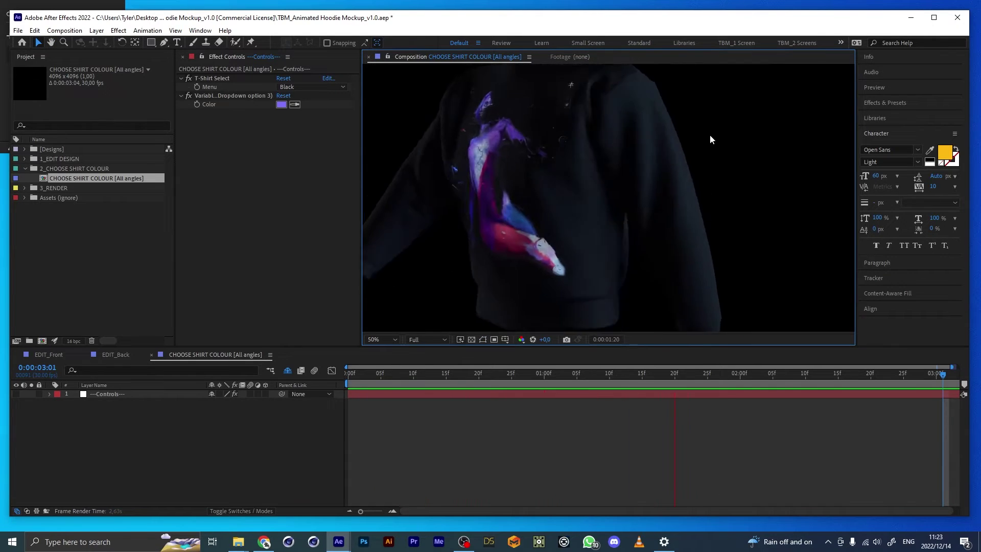
pyautogui.press('space')
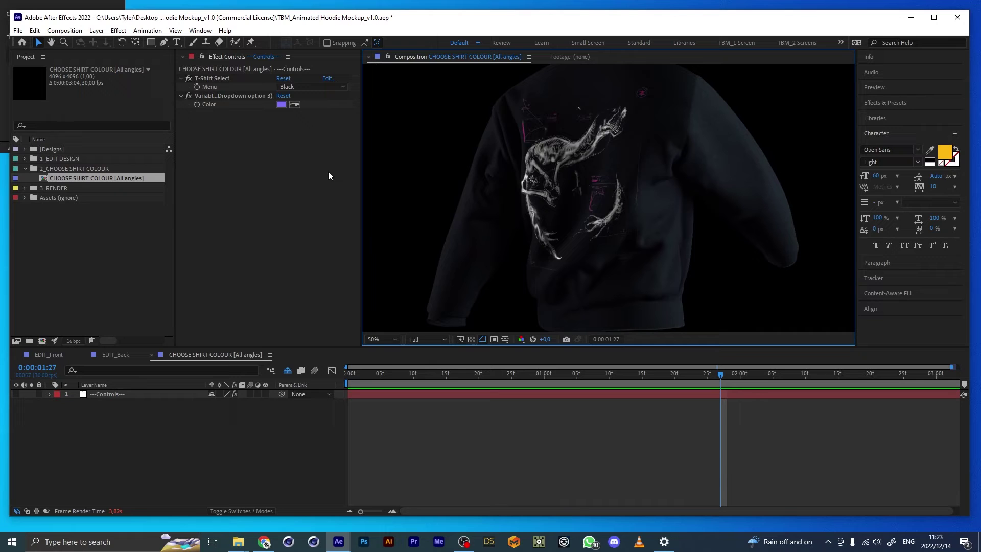
pyautogui.click(705, 375)
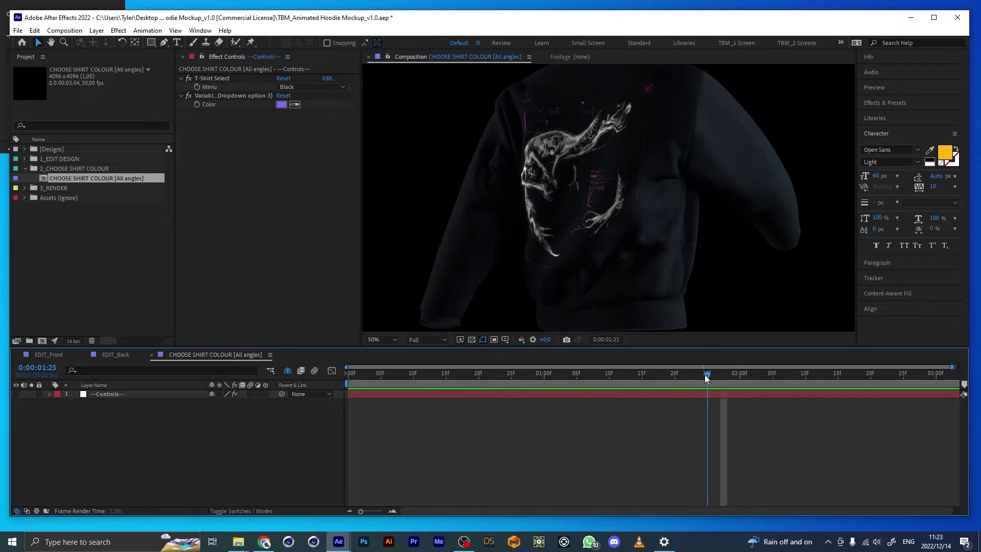
pyautogui.press('space')
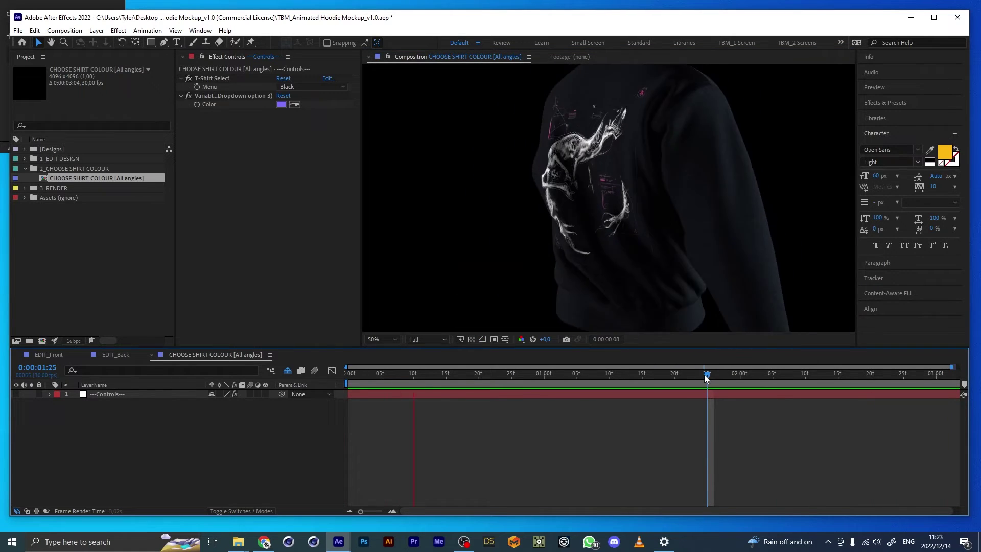
pyautogui.press('space')
pyautogui.press('space')
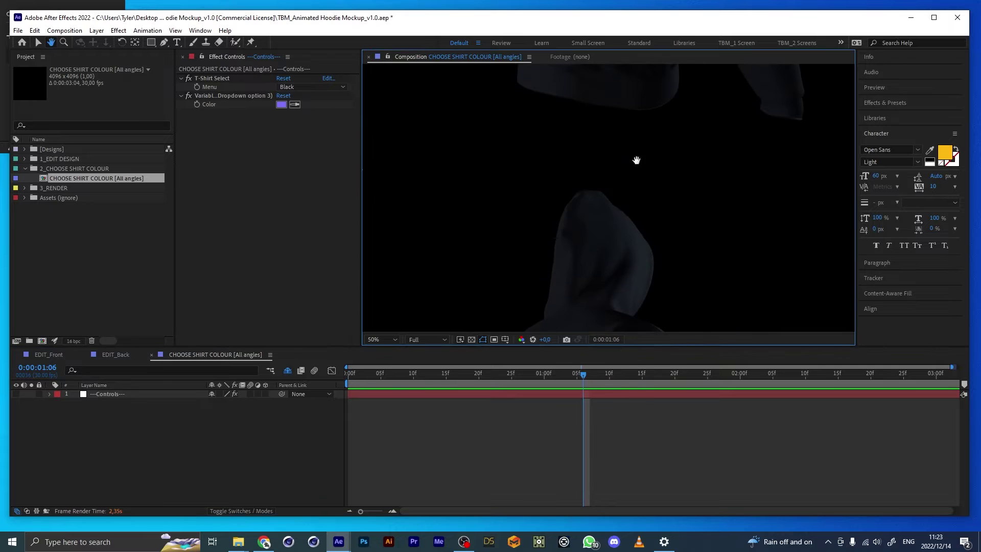
pyautogui.press('space')
pyautogui.press('space')
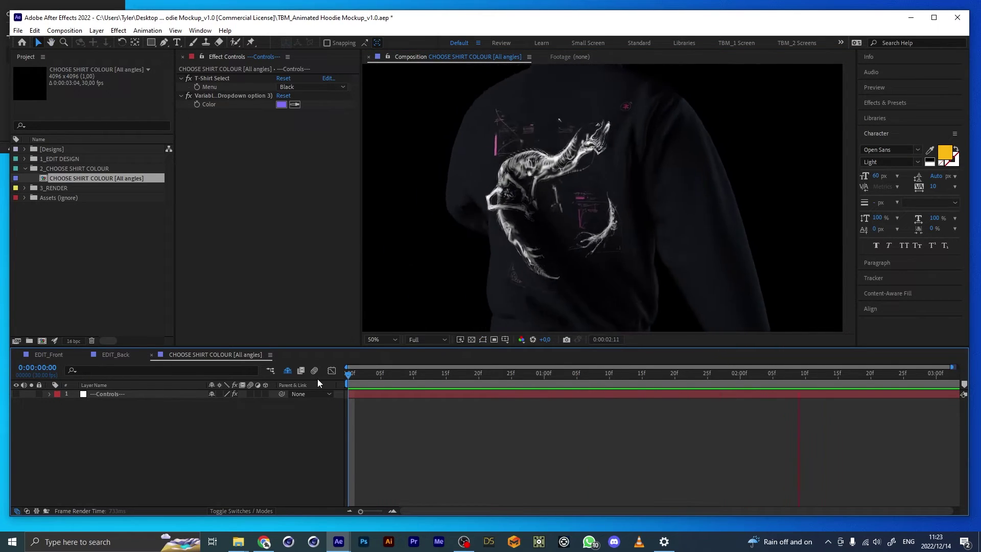
pyautogui.press('space')
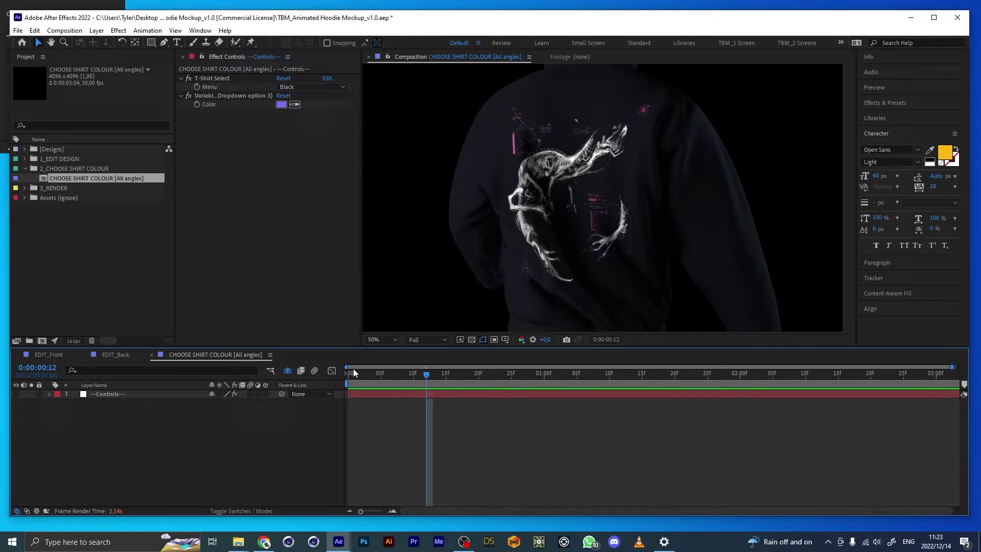
# Open the 3_RENDER Back comp, fit it, show the transparency grid and scrub to frame 20.
pyautogui.click(25, 188)
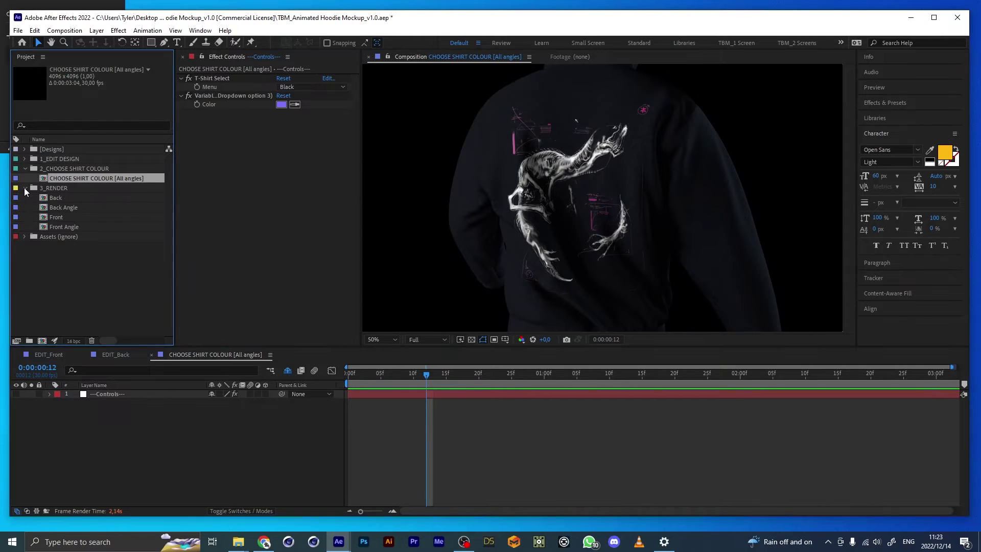
pyautogui.doubleClick(56, 198)
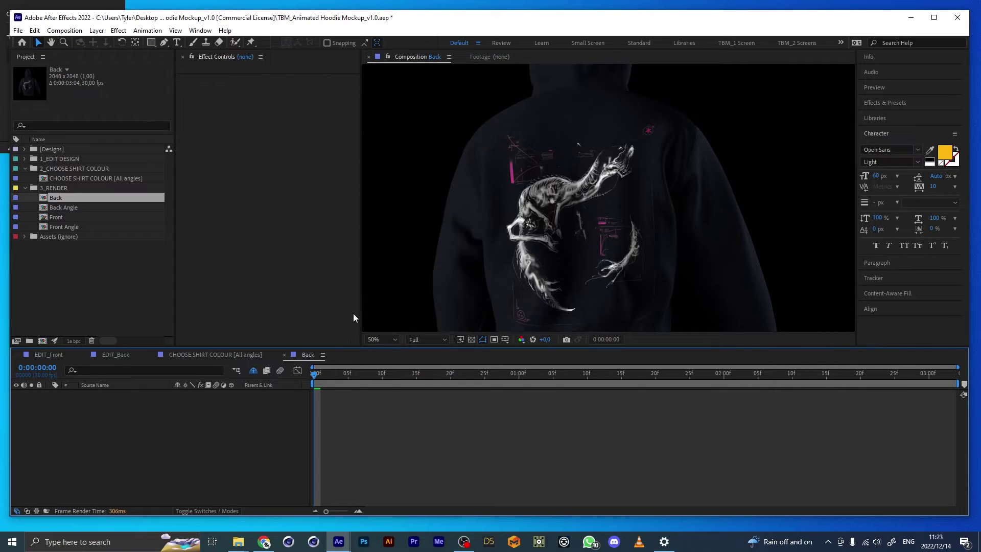
pyautogui.hotkey('alt', '/')
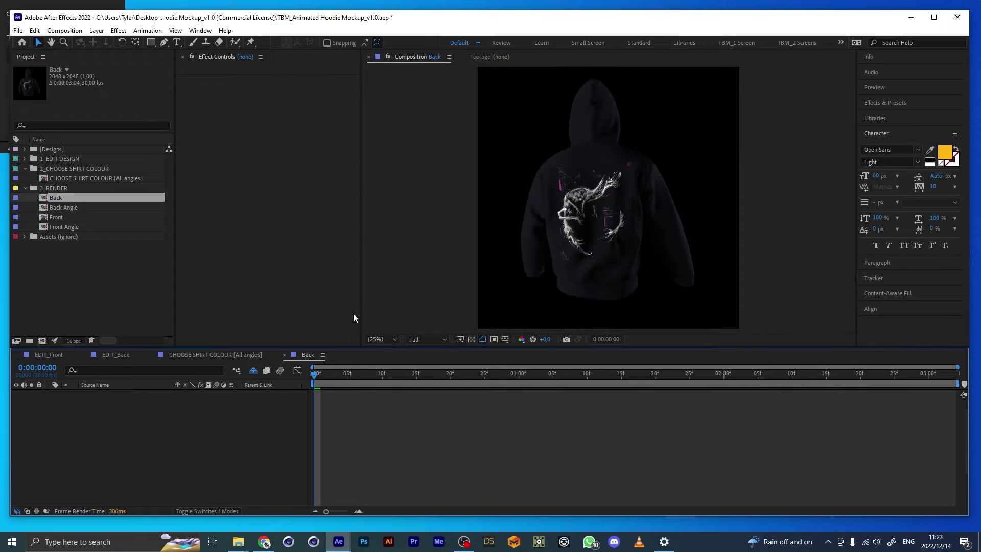
pyautogui.click(473, 339)
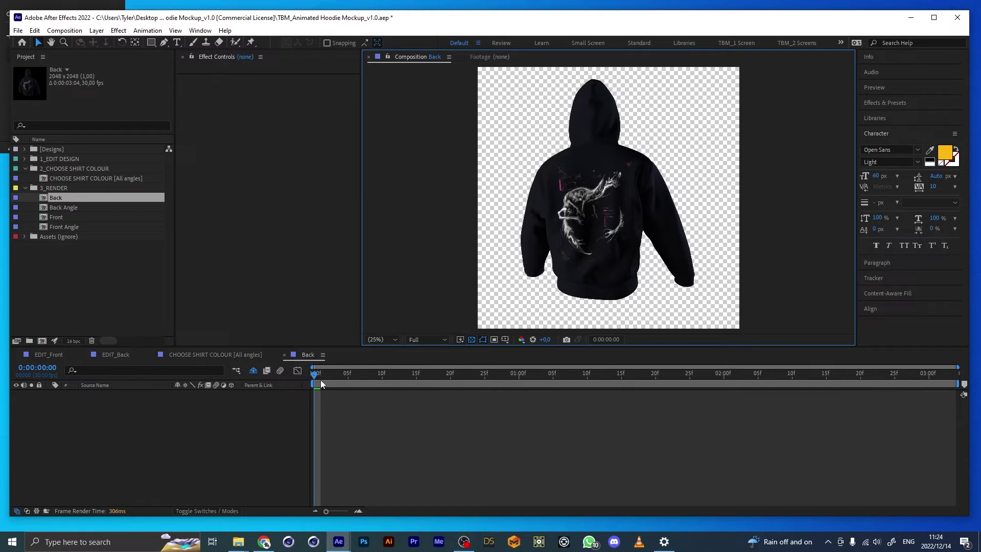
pyautogui.moveTo(322, 381); pyautogui.dragTo(454, 379)
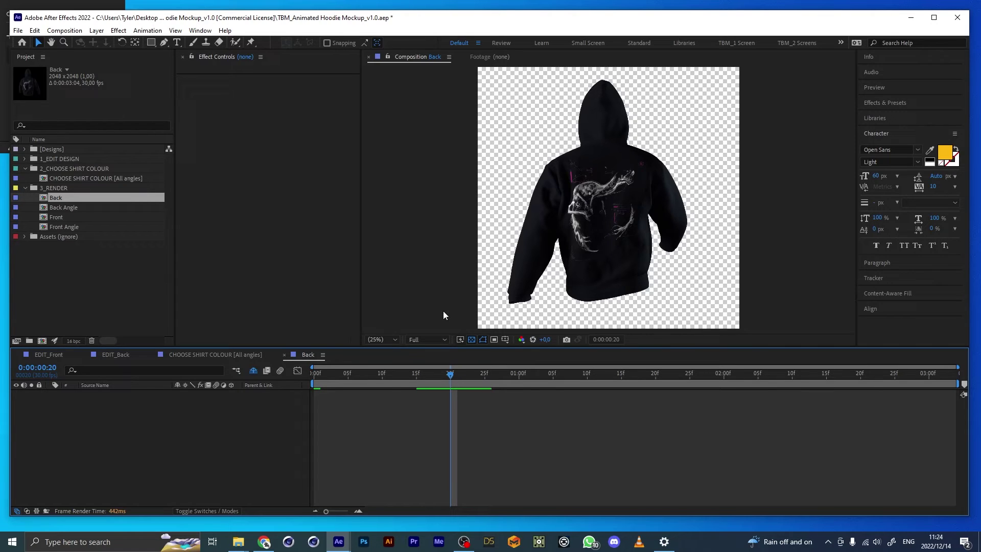
pyautogui.moveTo(447, 375)
pyautogui.mouseDown()
pyautogui.moveTo(366, 374)
pyautogui.moveTo(451, 377)
pyautogui.mouseUp()
# Open the Back Angle, Front and Front Angle render comps and preview Front Angle.
pyautogui.doubleClick(65, 207)
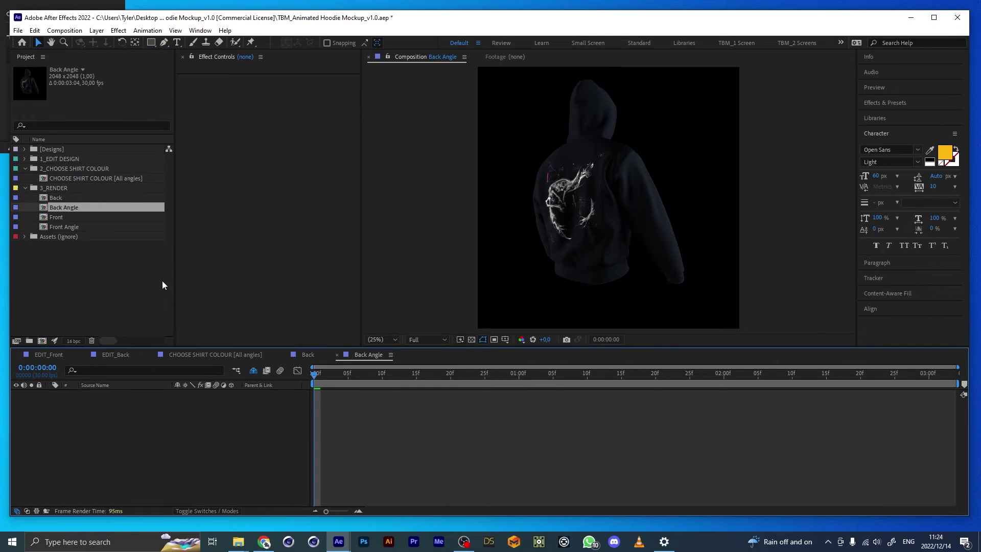
pyautogui.doubleClick(67, 217)
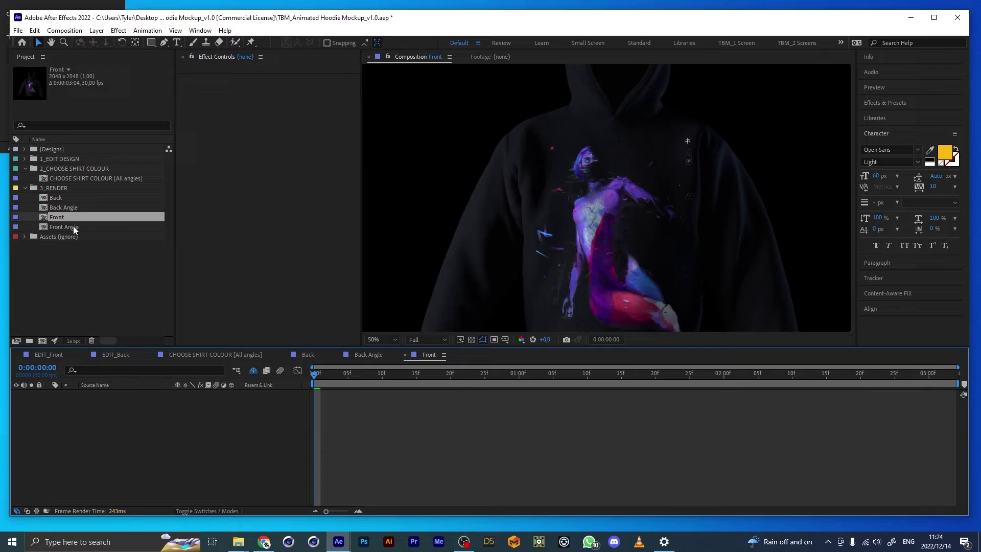
pyautogui.doubleClick(73, 227)
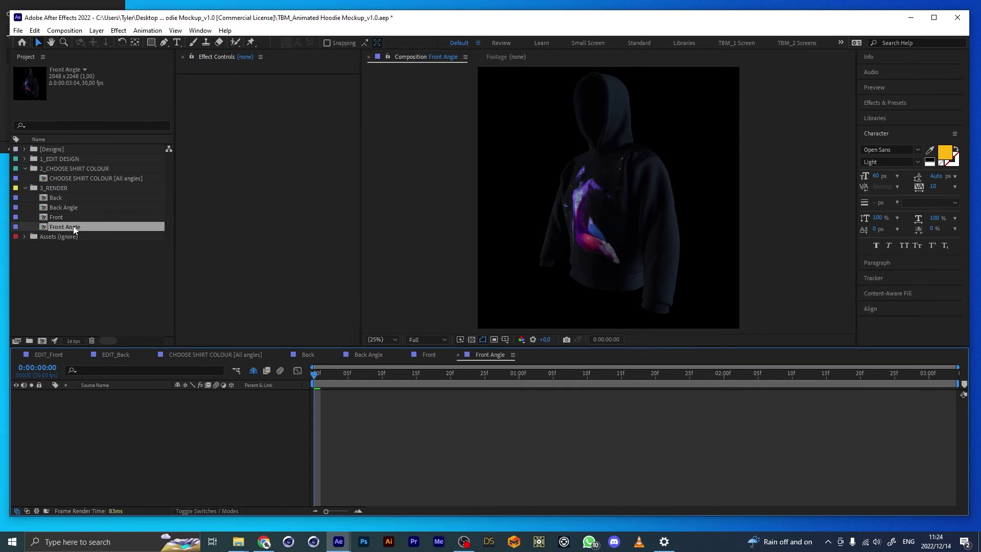
pyautogui.press('space')
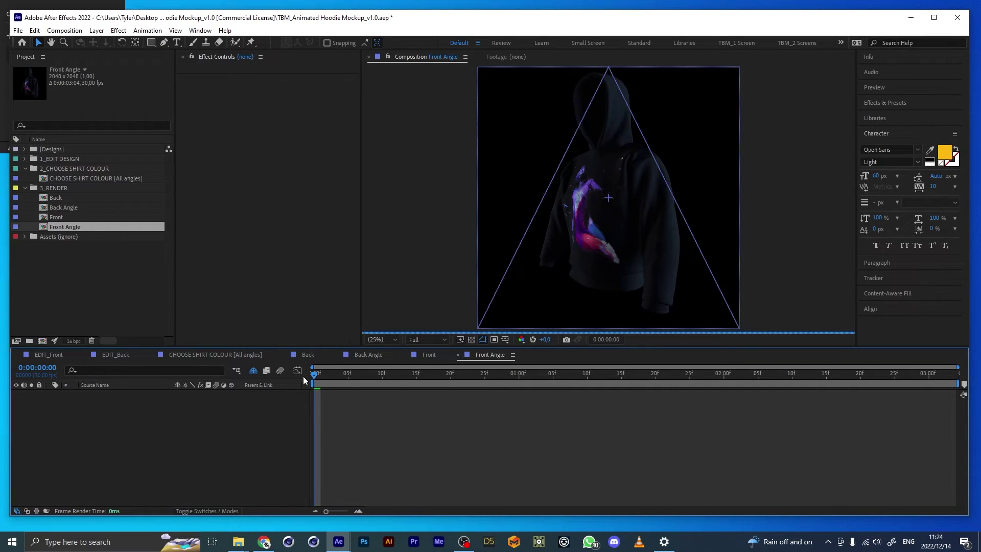
# In the Back comp, add a temporary white solid under the hoodie, check frame 0, then delete it.
pyautogui.click(308, 354)
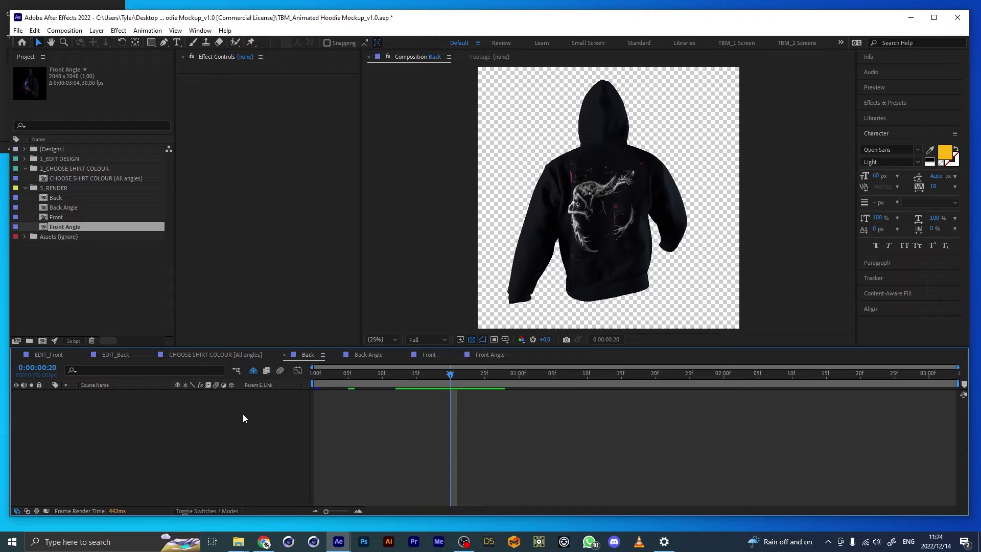
pyautogui.hotkey('ctrl', 'y')
pyautogui.click(324, 370)
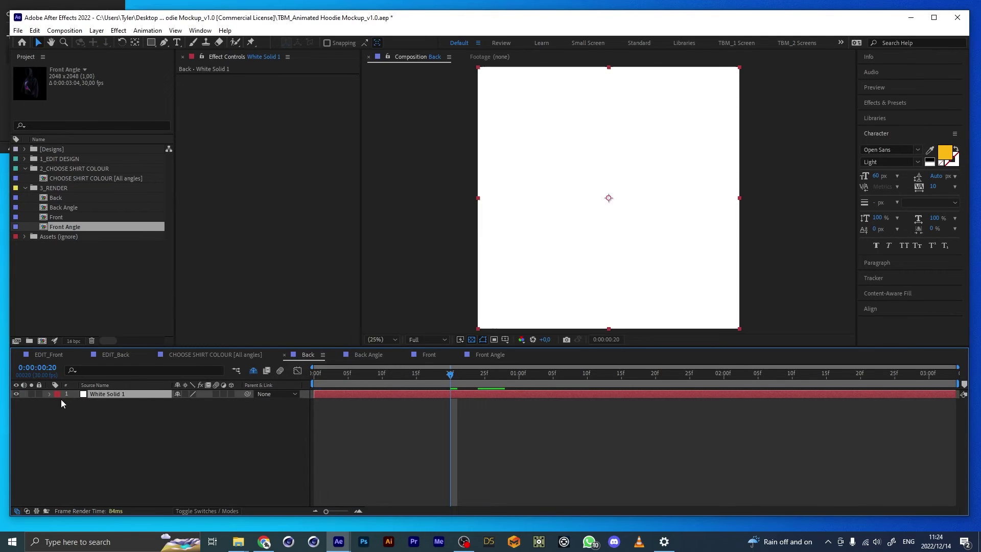
pyautogui.moveTo(101, 397); pyautogui.dragTo(107, 415)
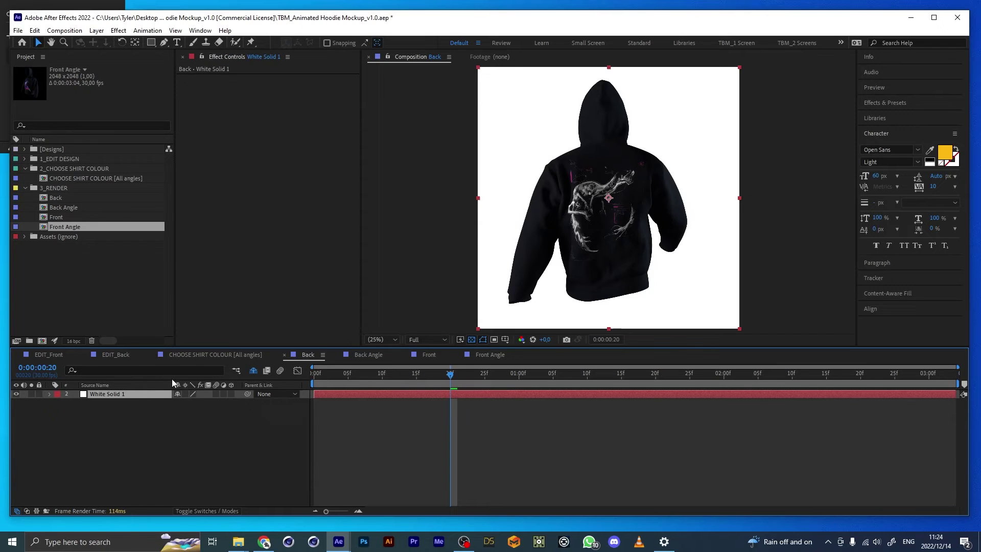
pyautogui.moveTo(428, 375); pyautogui.dragTo(303, 384)
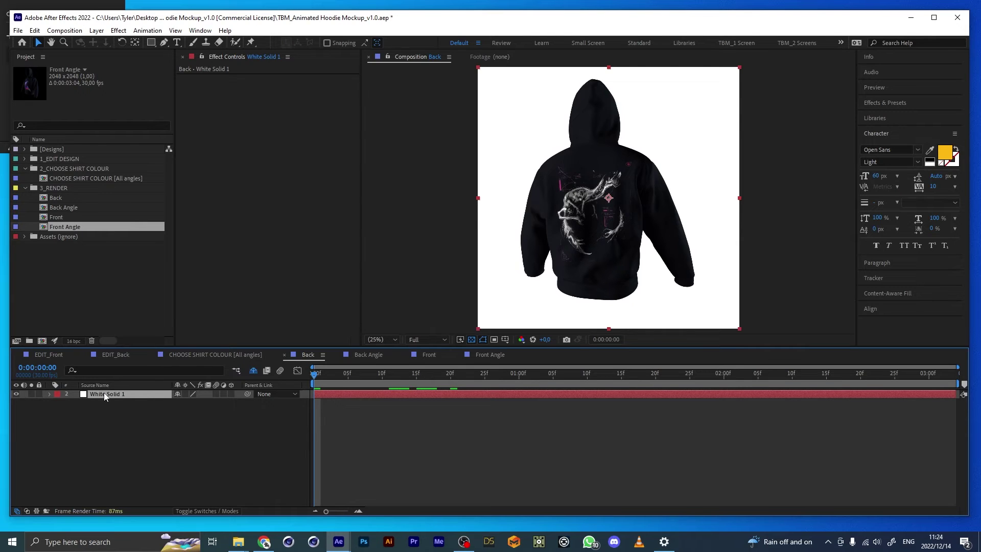
pyautogui.press('Delete')
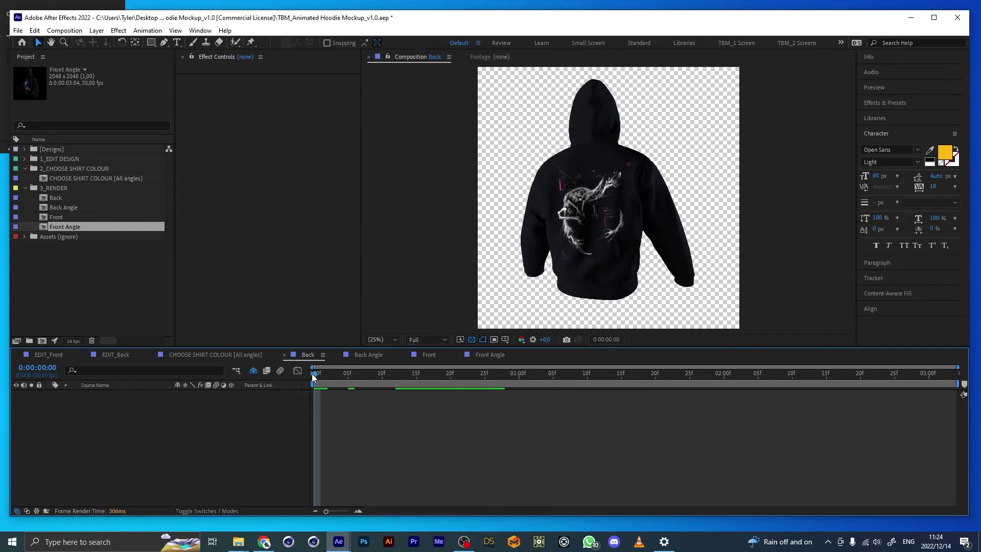
# Scrub Back to frame 5 and back, then scrub Front to frame 6 and return to frame 0.
pyautogui.moveTo(313, 377); pyautogui.dragTo(348, 376)
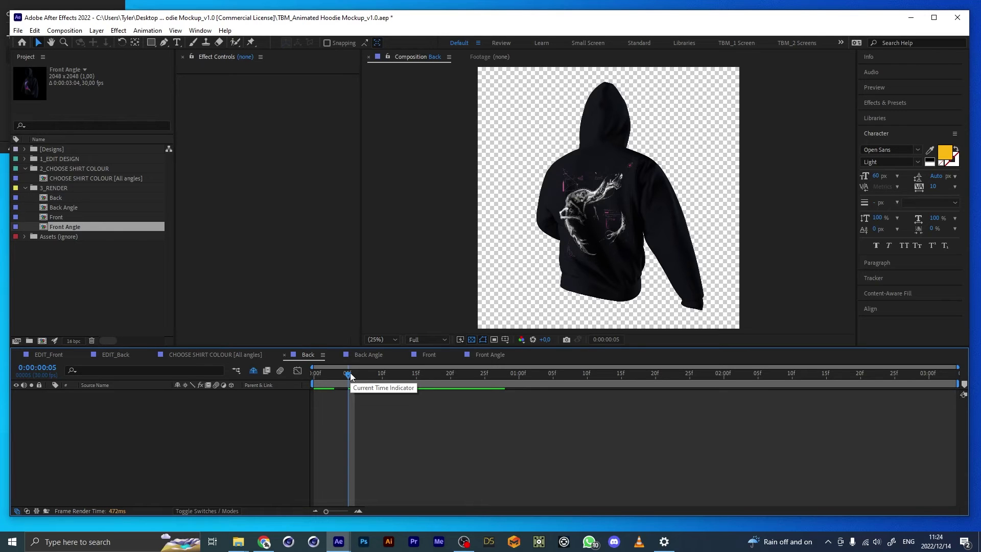
pyautogui.moveTo(345, 373); pyautogui.dragTo(311, 377)
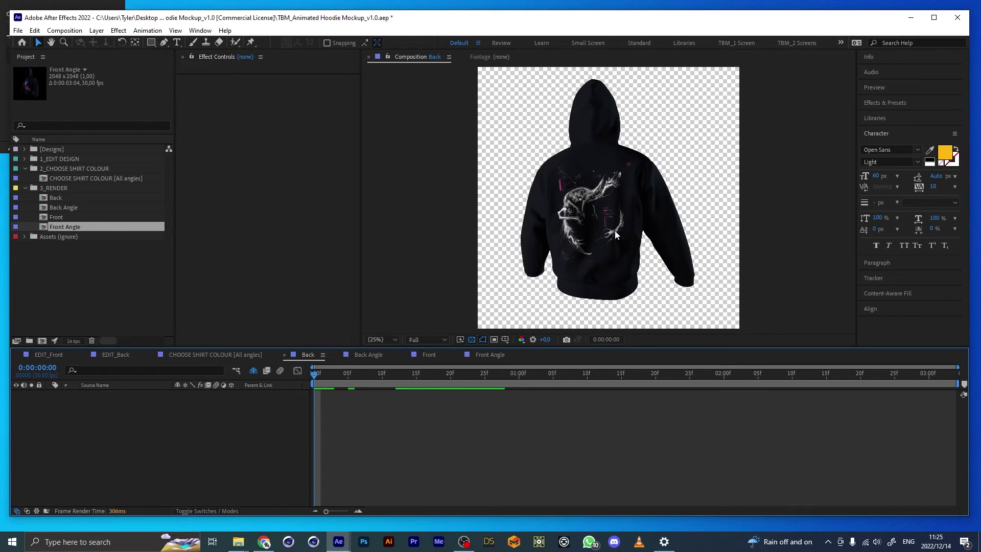
pyautogui.click(421, 355)
pyautogui.moveTo(327, 375); pyautogui.dragTo(354, 376)
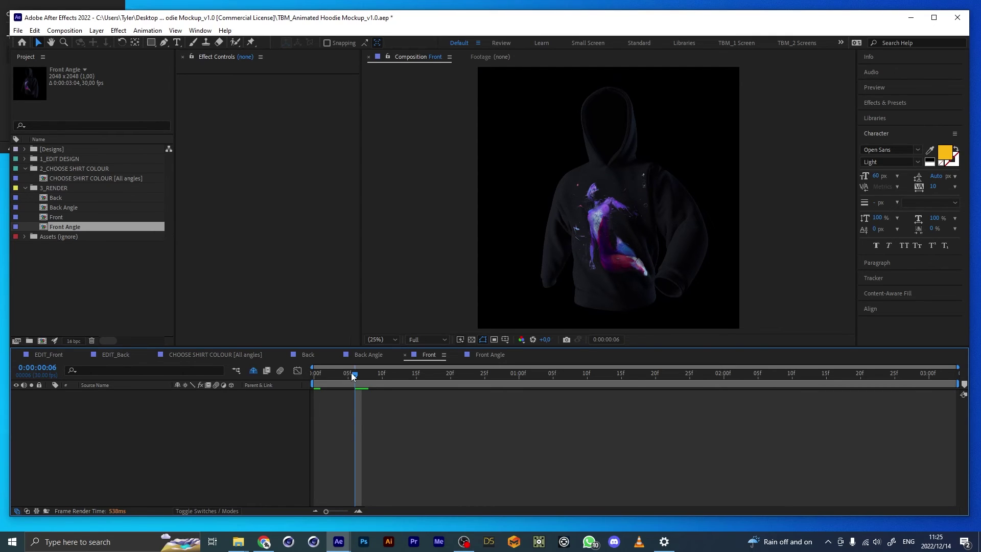
pyautogui.moveTo(352, 376); pyautogui.dragTo(312, 377)
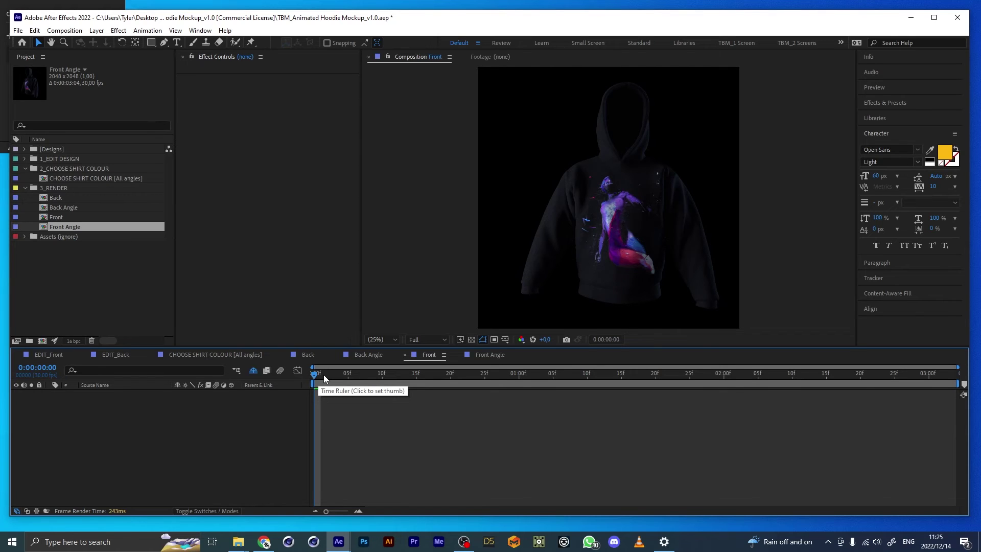
pyautogui.moveTo(323, 375); pyautogui.dragTo(352, 373)
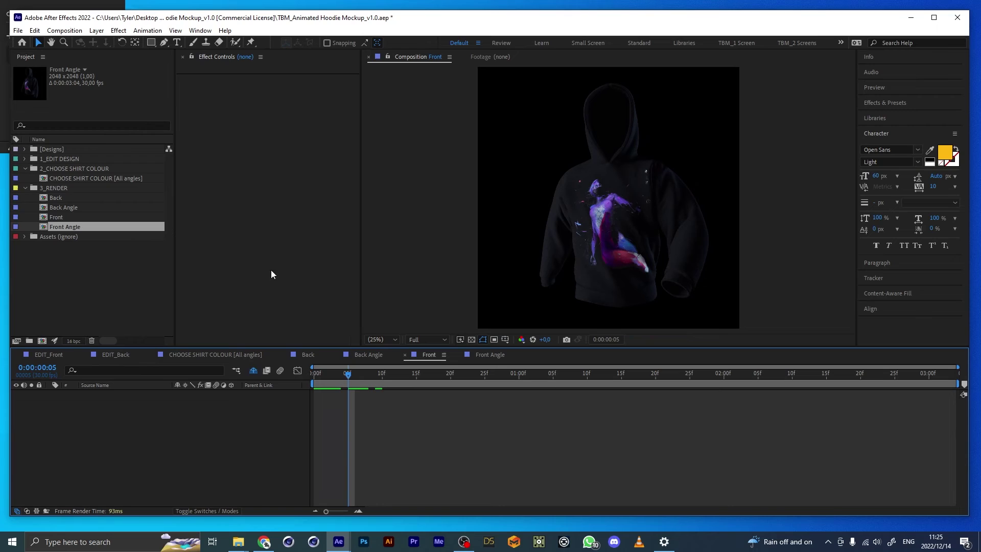
pyautogui.moveTo(345, 373); pyautogui.dragTo(308, 373)
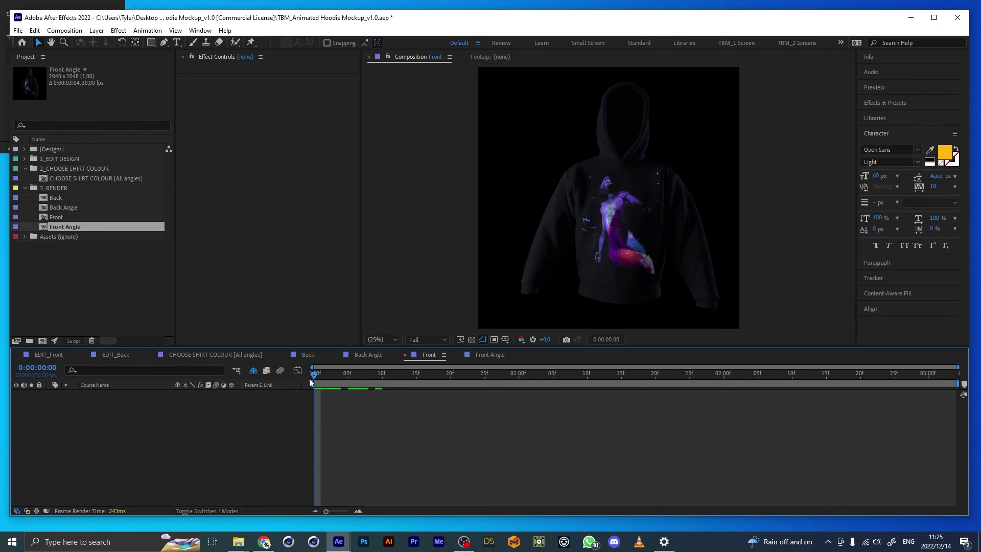